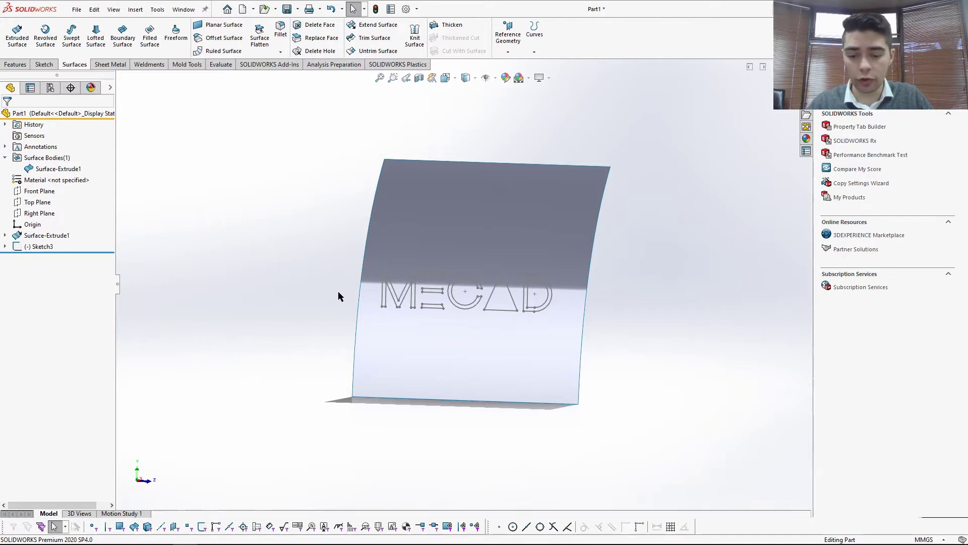
pyautogui.scroll(-2, 543, 320)
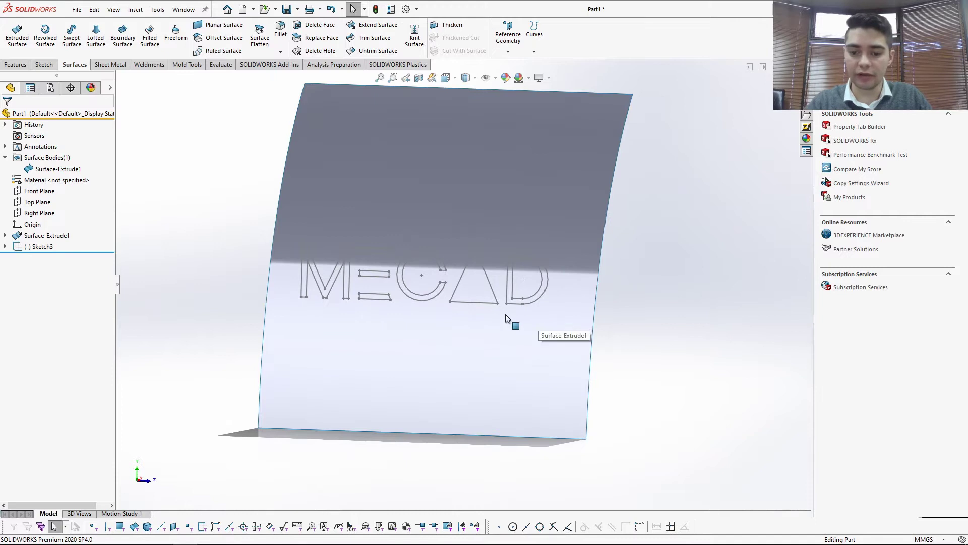
pyautogui.scroll(2, 439, 280)
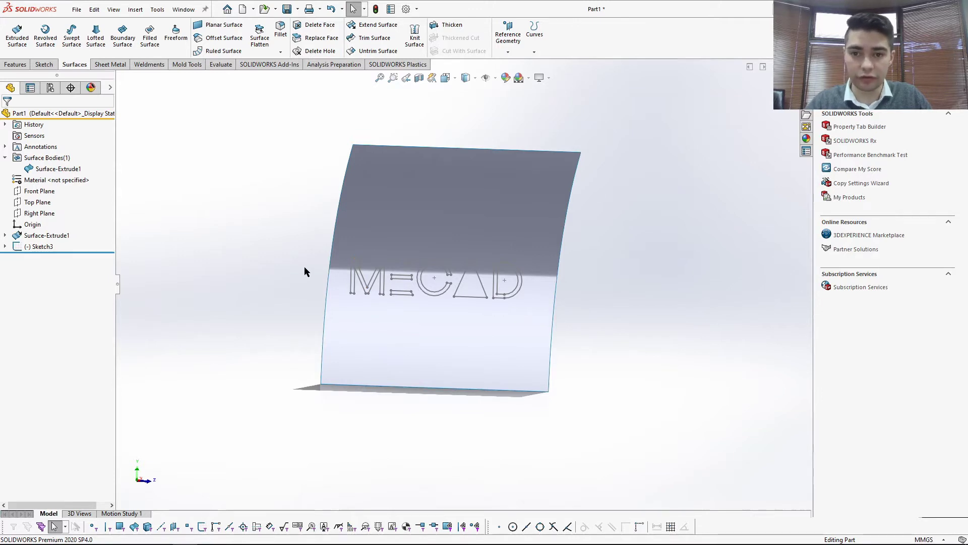
pyautogui.scroll(1, 427, 260)
pyautogui.scroll(-1, 428, 263)
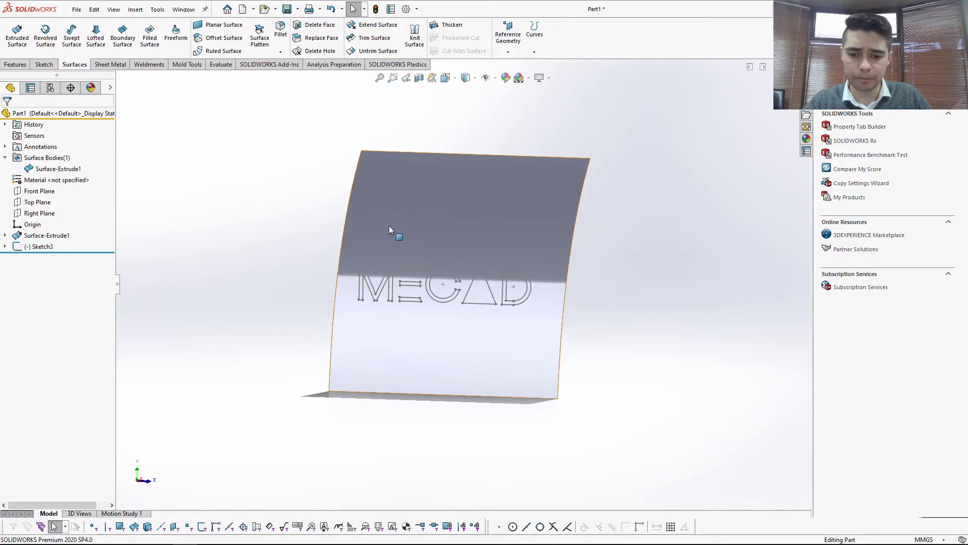
pyautogui.scroll(-2, 390, 227)
pyautogui.scroll(1, 457, 394)
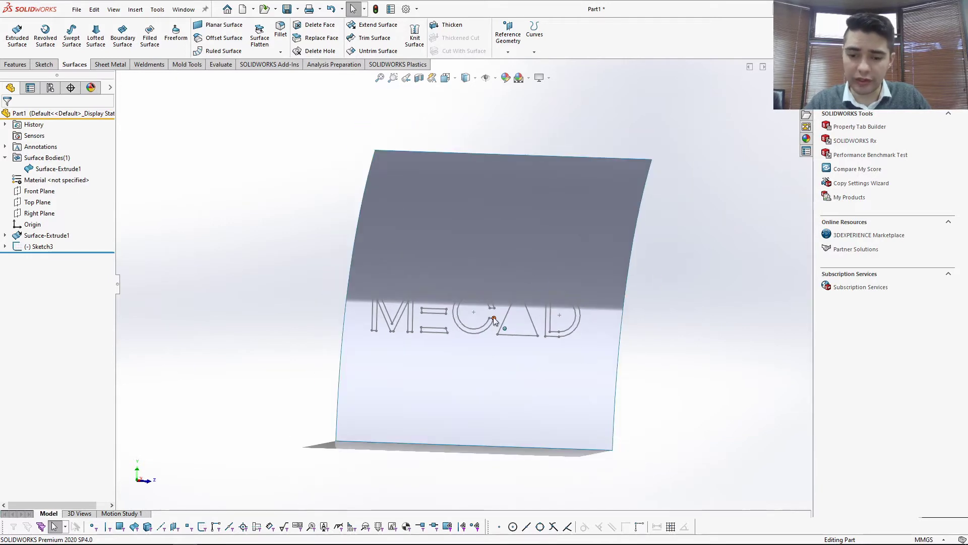
pyautogui.scroll(1, 571, 370)
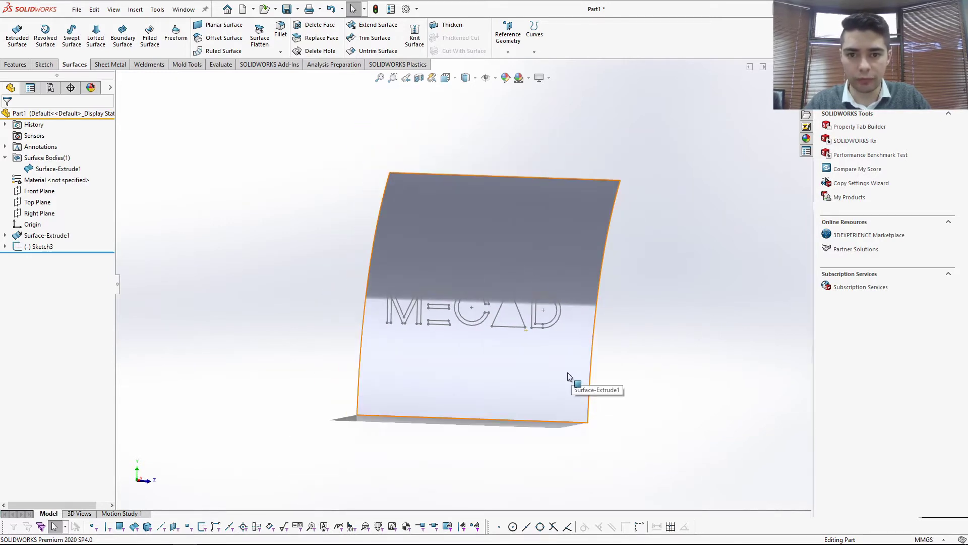
pyautogui.scroll(-1, 567, 372)
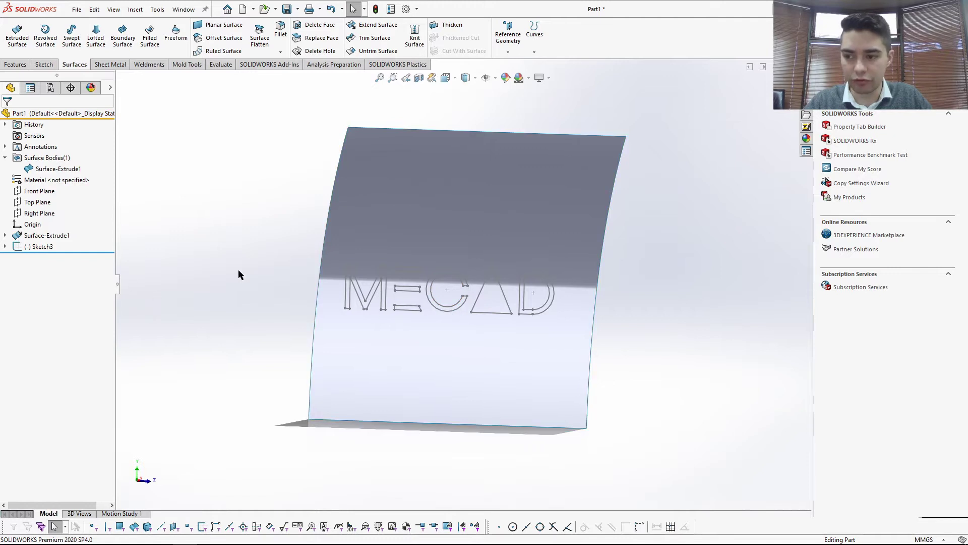
# Split the curved surface's face with a projection split line made from the MECAD lettering sketch.
pyautogui.click(38, 248)
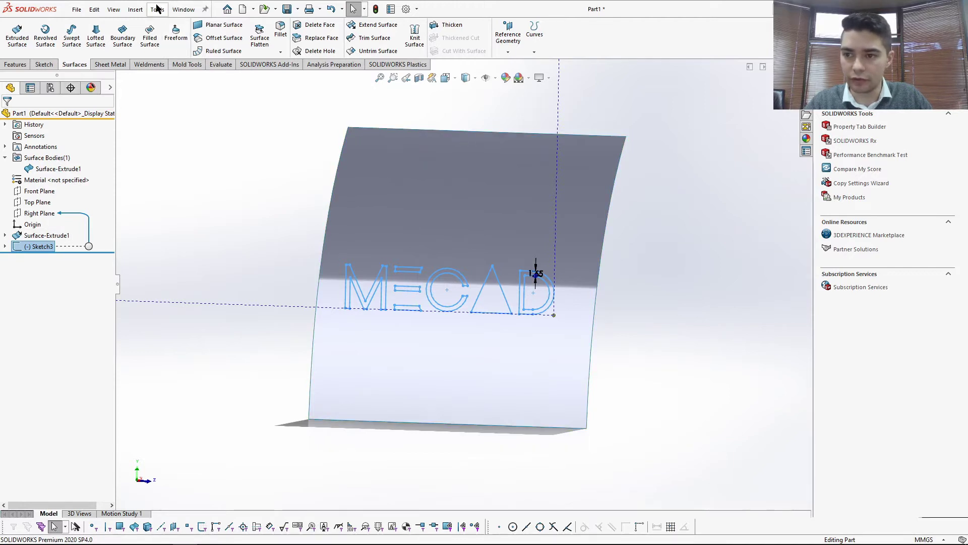
pyautogui.click(140, 11)
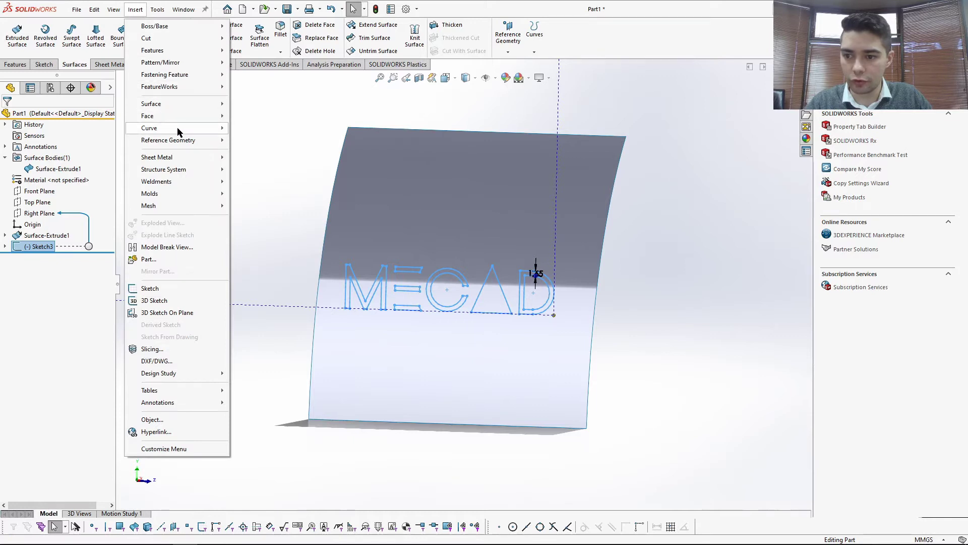
pyautogui.moveTo(177, 127)
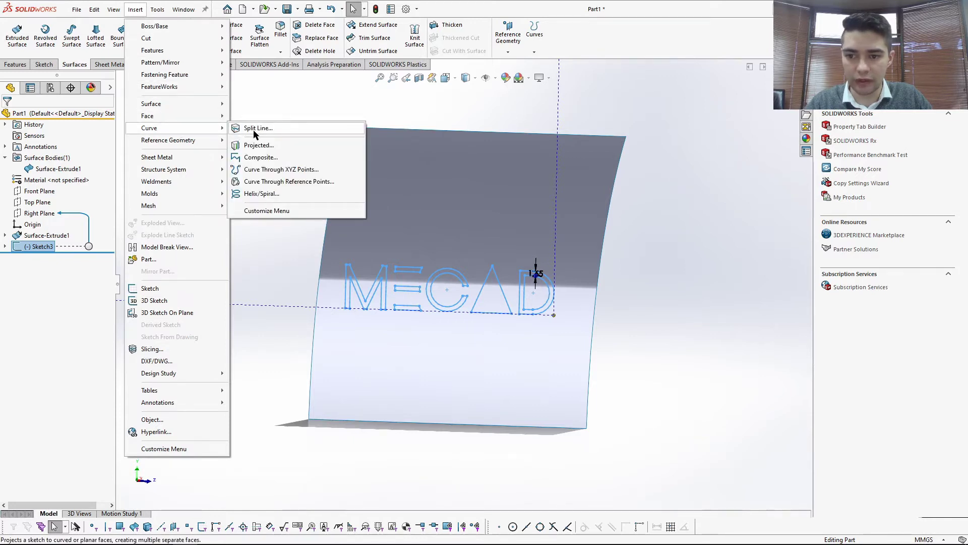
pyautogui.click(255, 129)
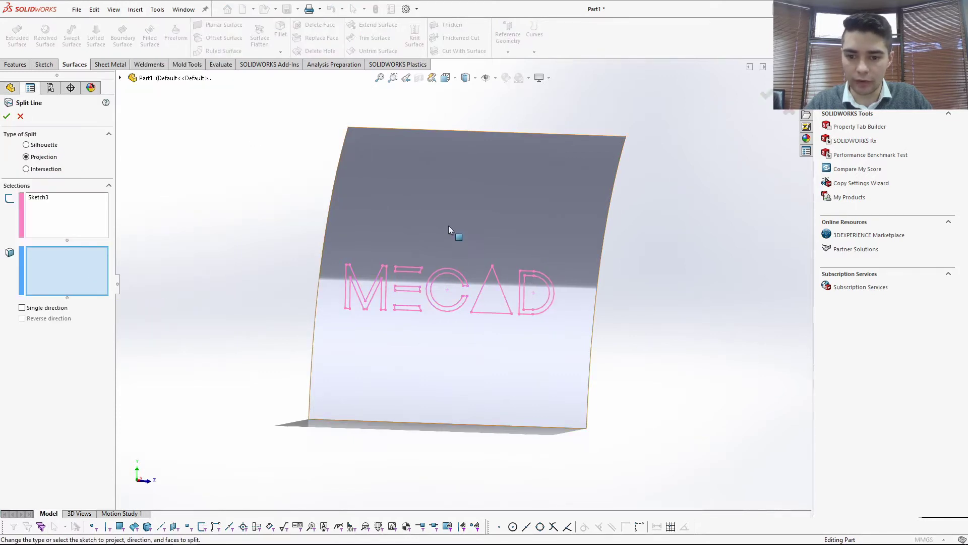
pyautogui.click(449, 229)
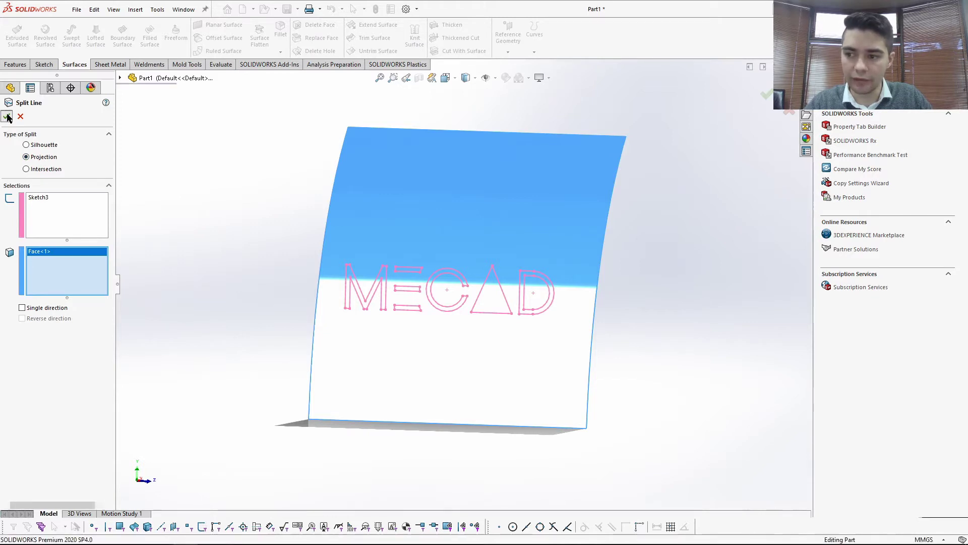
pyautogui.moveTo(444, 289); pyautogui.dragTo(362, 320, button='middle')
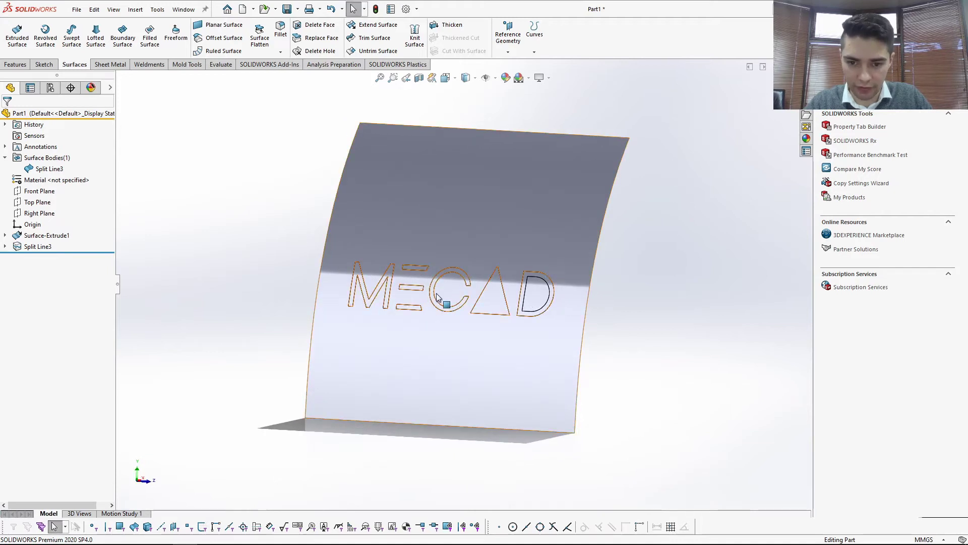
# Examine the MECAD letter outlines split into the curved surface.
pyautogui.scroll(-3, 439, 302)
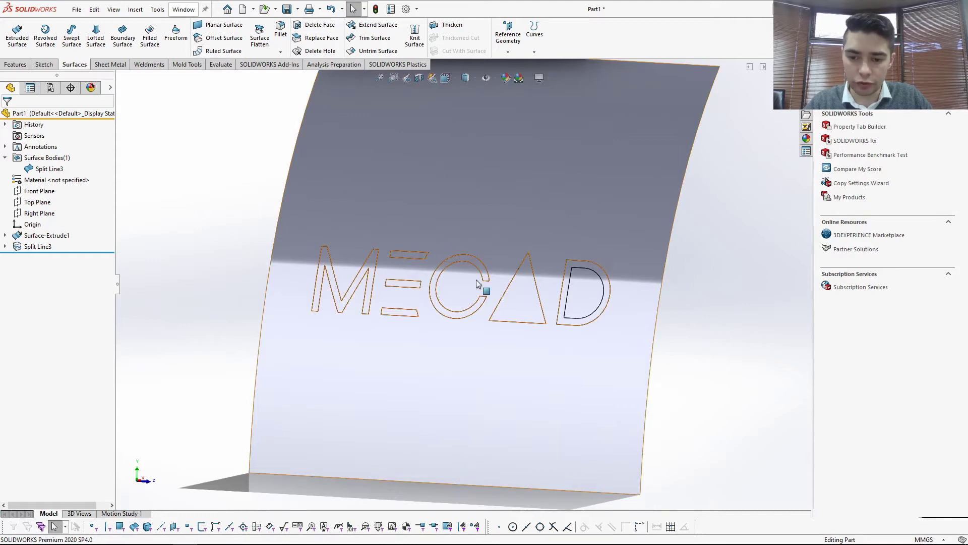
pyautogui.scroll(-2, 476, 283)
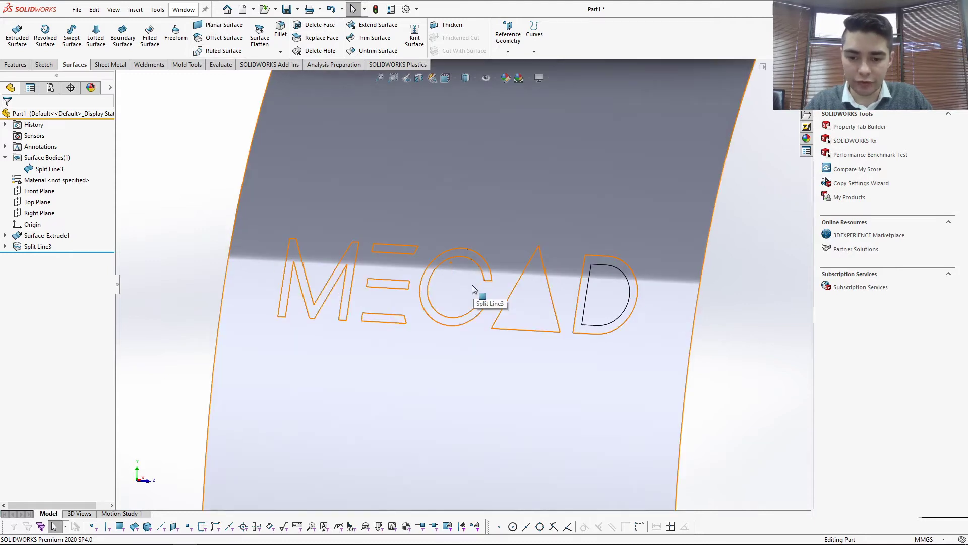
pyautogui.click(349, 255)
pyautogui.click(219, 244)
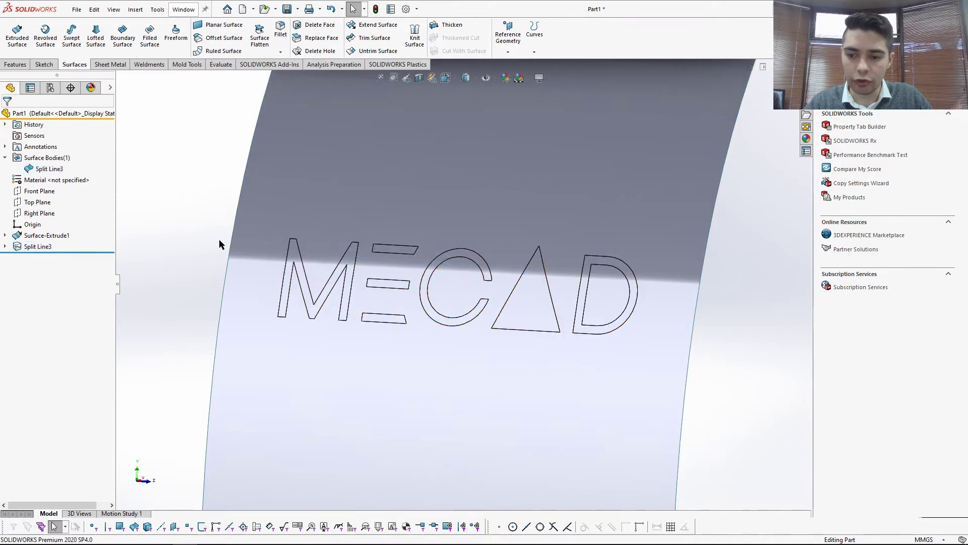
pyautogui.scroll(3, 219, 240)
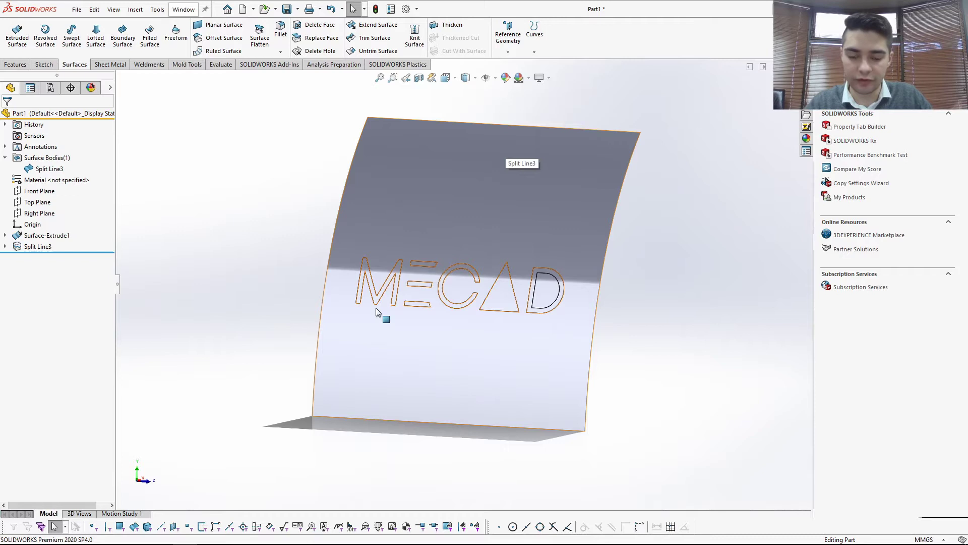
pyautogui.scroll(-2, 416, 303)
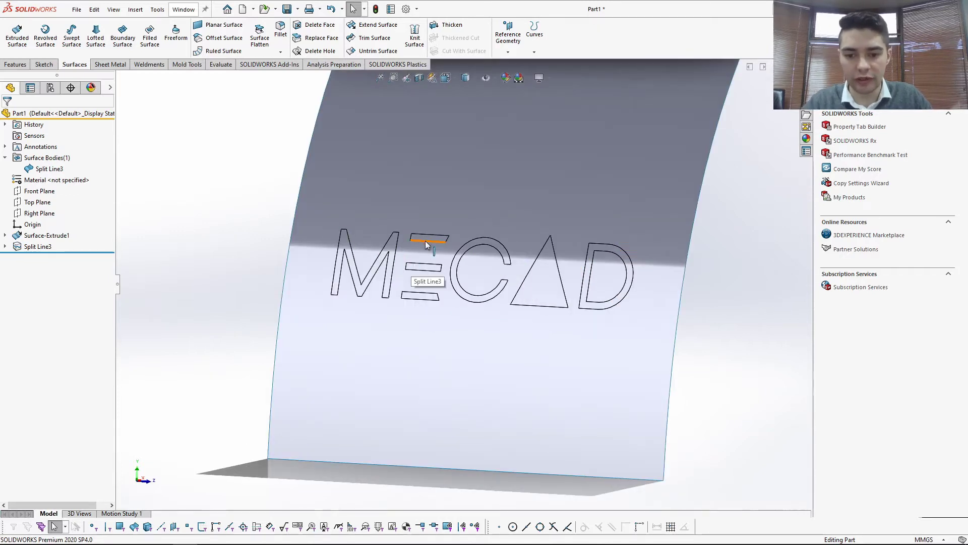
pyautogui.scroll(-1, 525, 285)
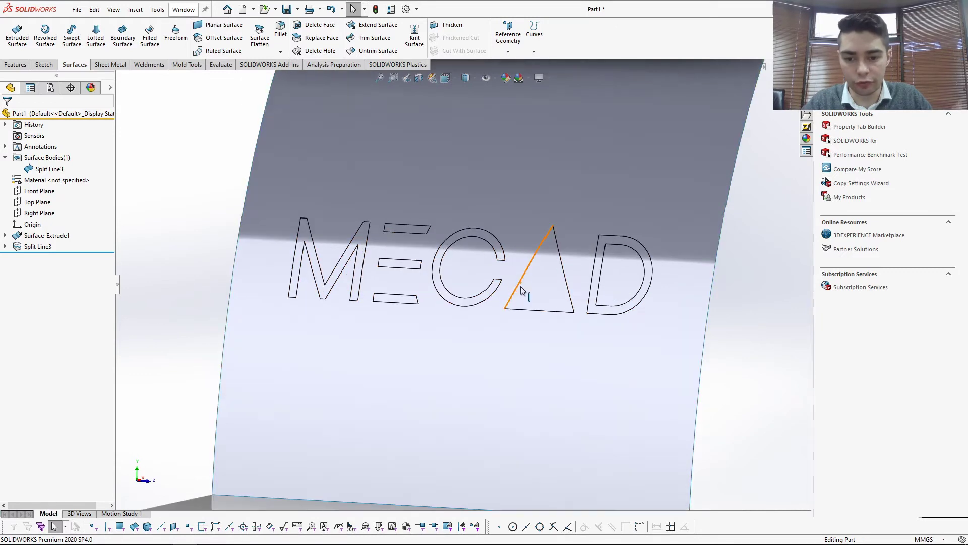
# Delete the faces inside the M, the three E bars, the C, the A and the D using the Delete option.
pyautogui.click(315, 25)
pyautogui.scroll(-2, 383, 281)
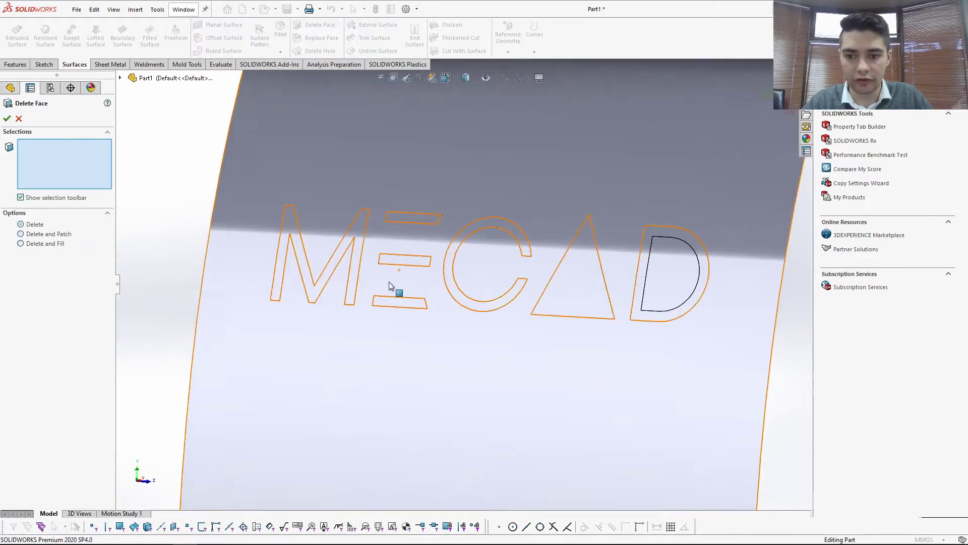
pyautogui.click(359, 208)
pyautogui.click(443, 204)
pyautogui.click(415, 255)
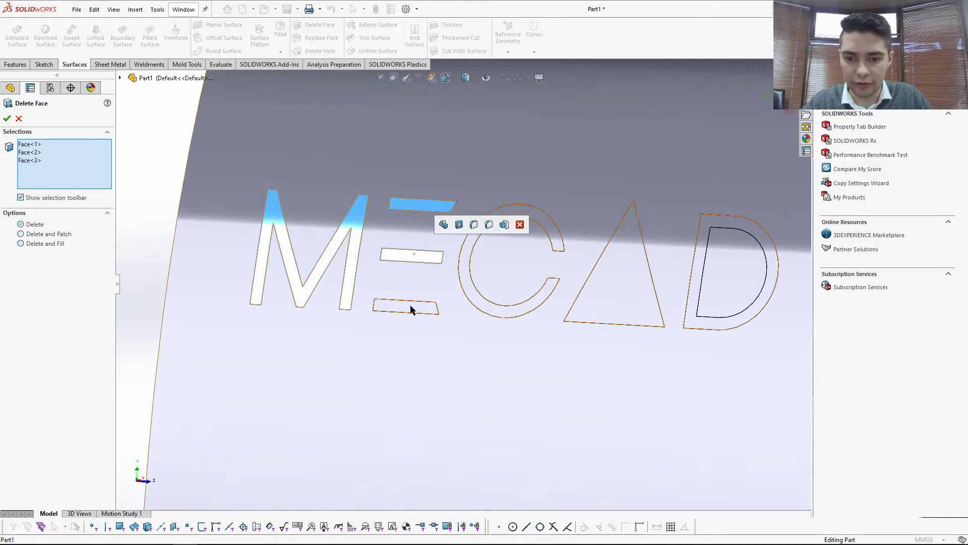
pyautogui.click(418, 307)
pyautogui.click(490, 307)
pyautogui.click(595, 308)
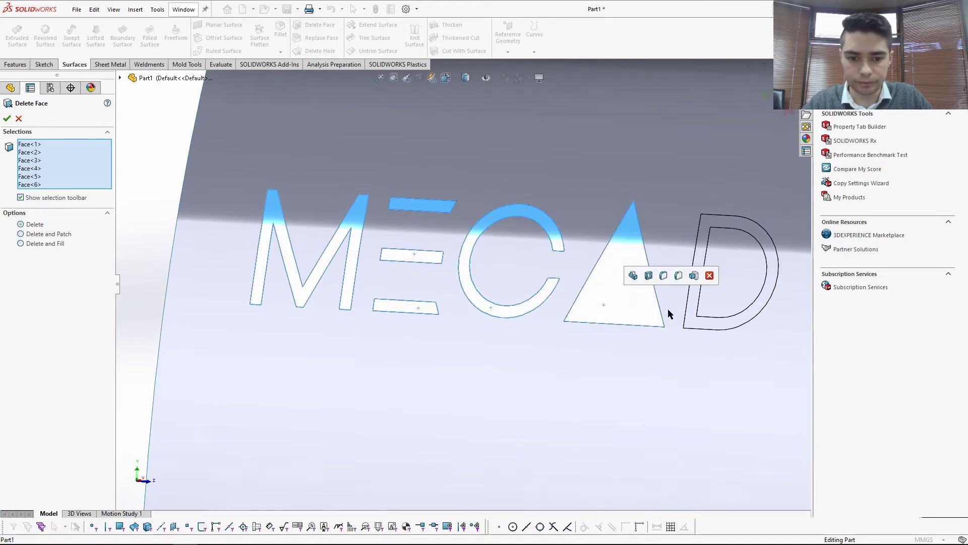
pyautogui.click(695, 320)
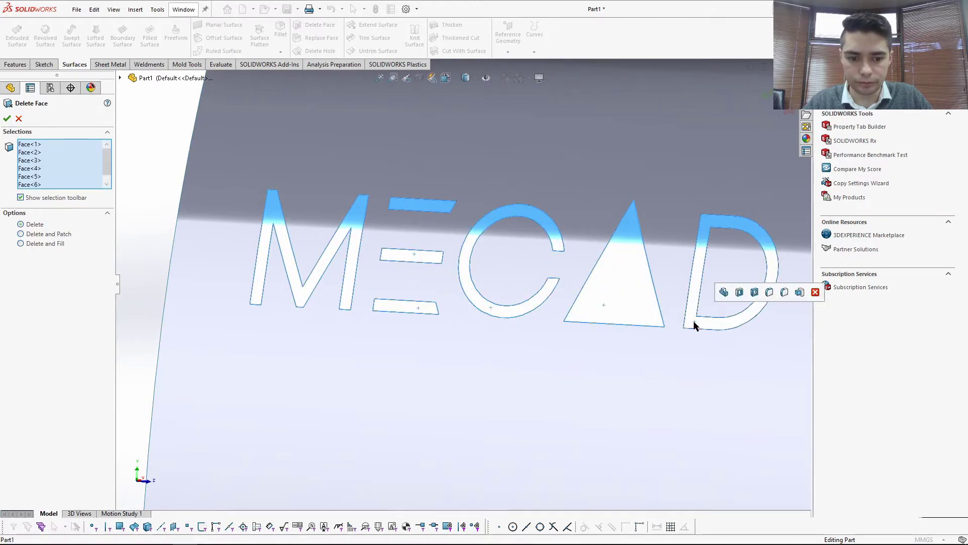
pyautogui.click(7, 119)
# Create a 2 mm ruled surface normal to the curved surface along the open edge loop of the M cutout.
pyautogui.scroll(4, 567, 310)
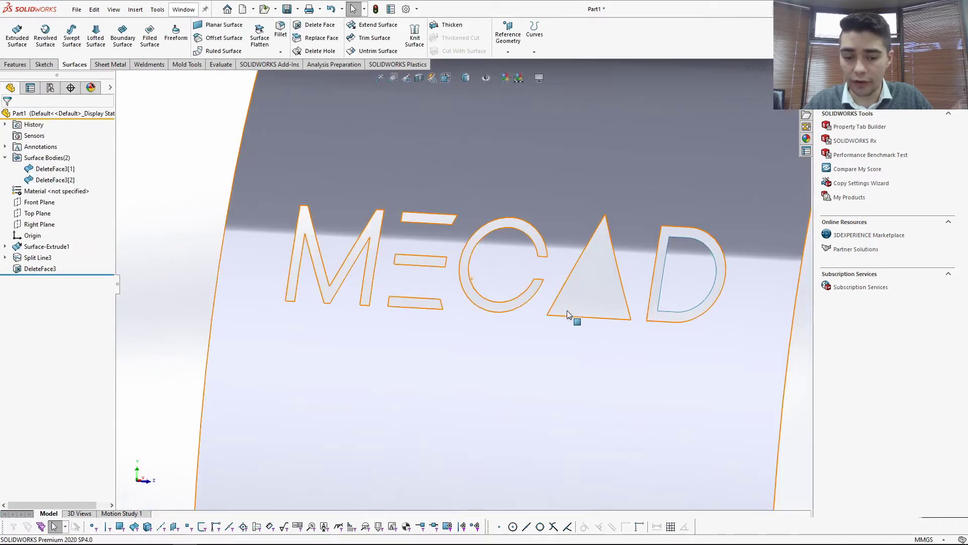
pyautogui.scroll(-3, 579, 302)
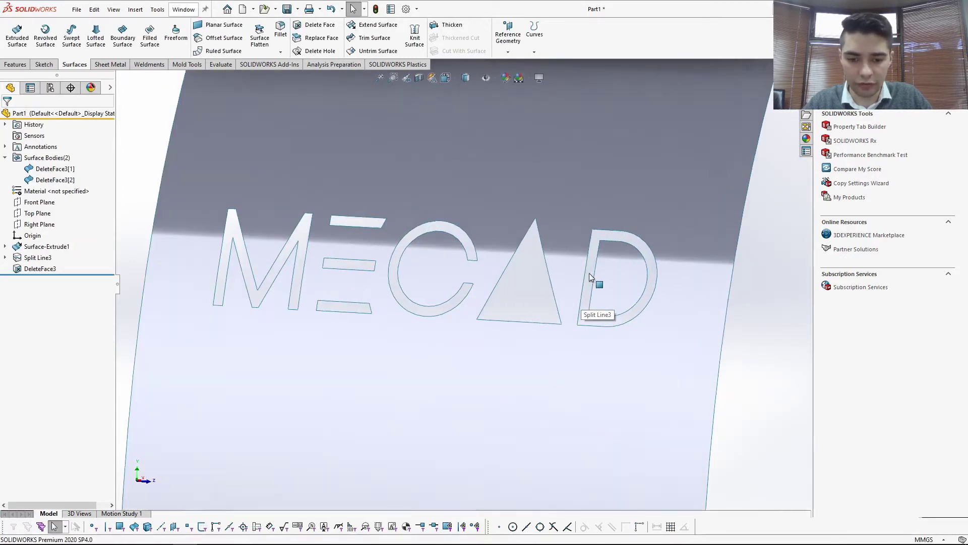
pyautogui.click(218, 52)
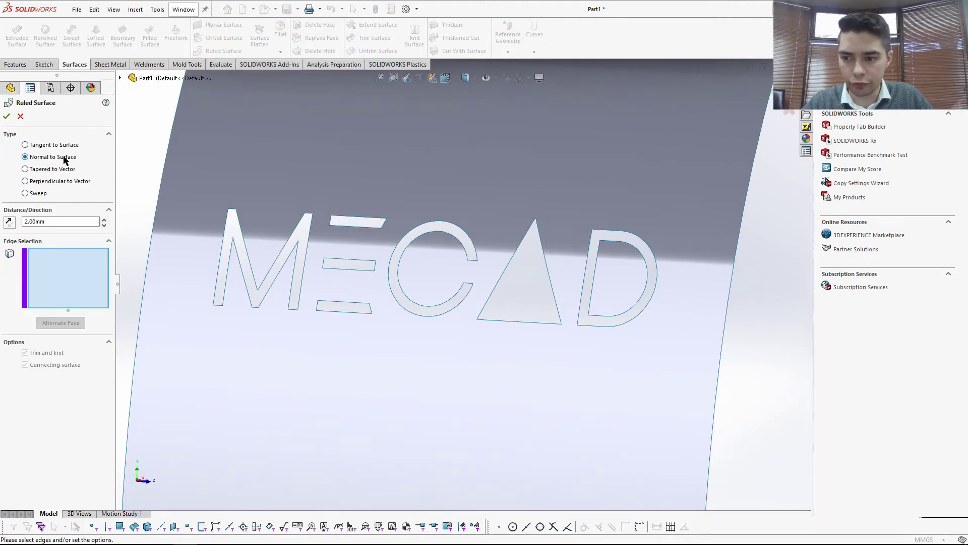
pyautogui.click(51, 220)
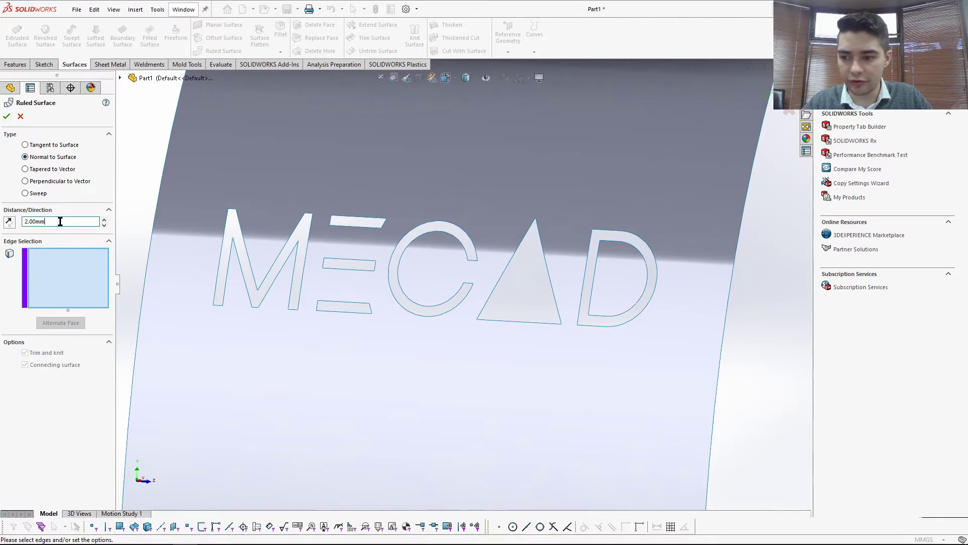
pyautogui.rightClick(222, 258)
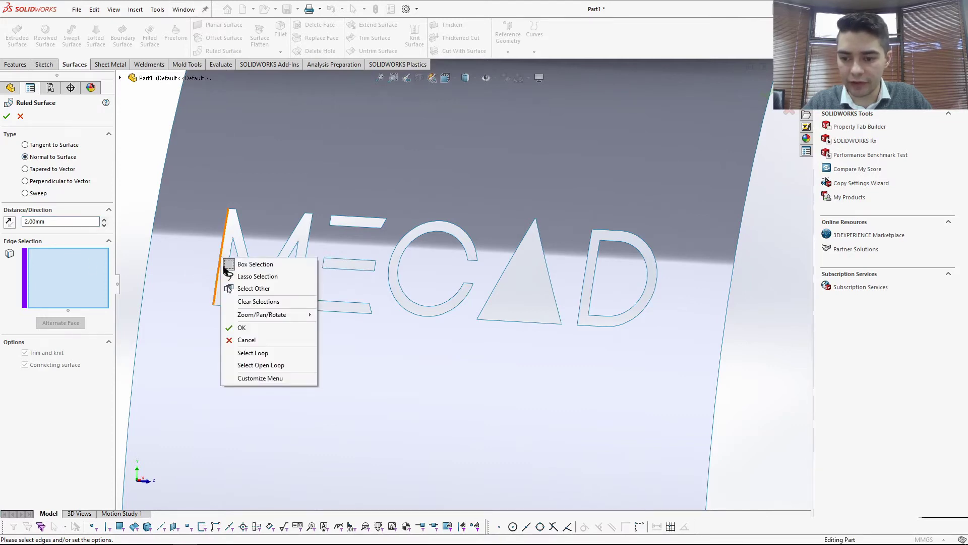
pyautogui.click(278, 365)
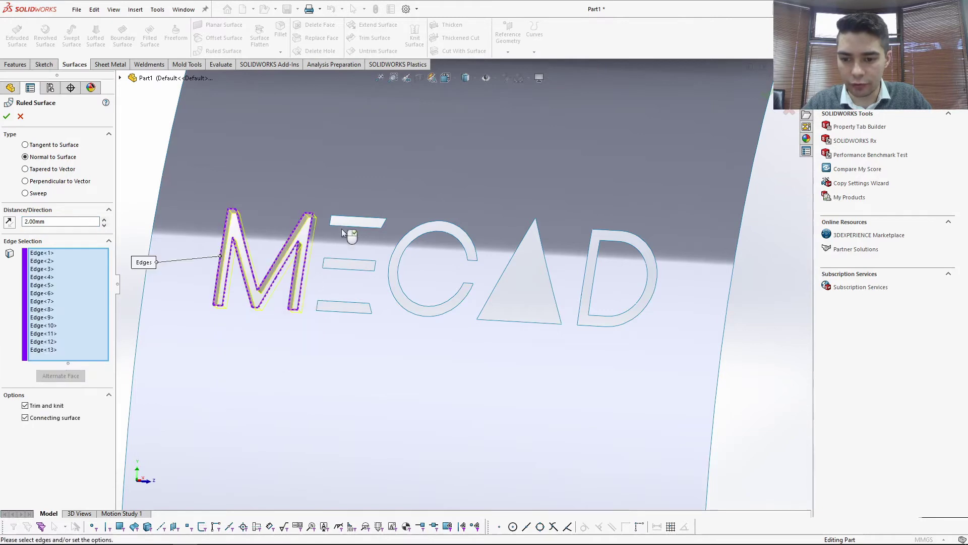
pyautogui.press('Return')
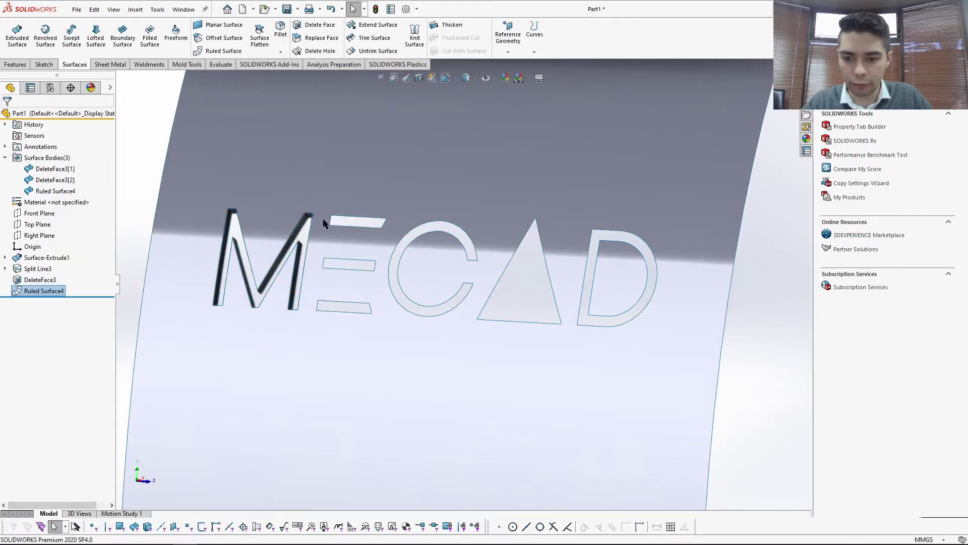
# Edit the ruled surface of the M and add the open edge loops of the three E bar cutouts.
pyautogui.rightClick(40, 291)
pyautogui.click(46, 260)
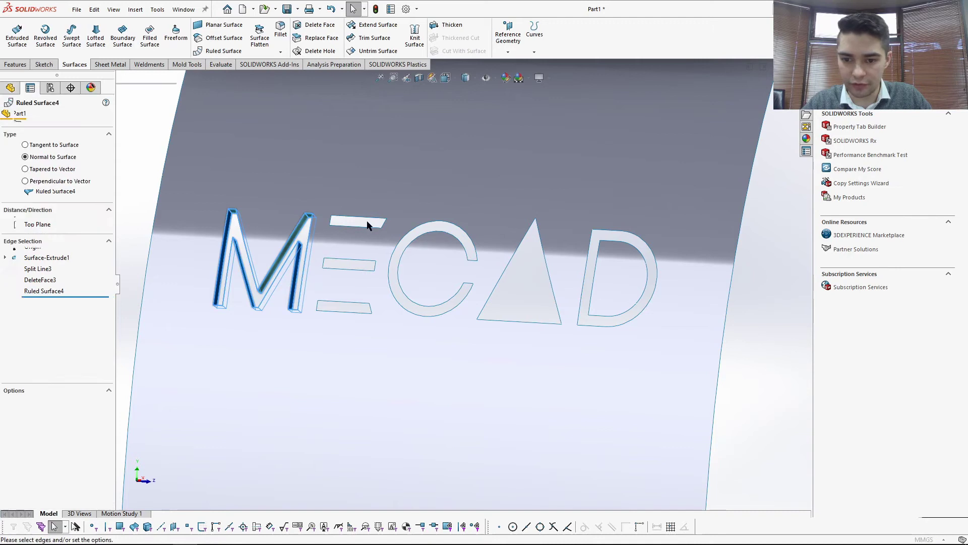
pyautogui.rightClick(350, 219)
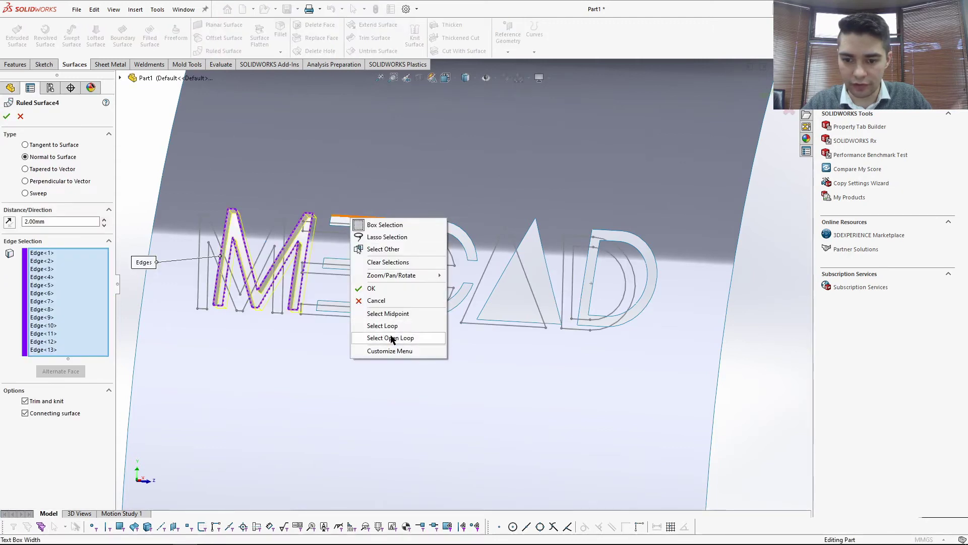
pyautogui.click(373, 337)
pyautogui.scroll(-4, 343, 265)
pyautogui.rightClick(327, 273)
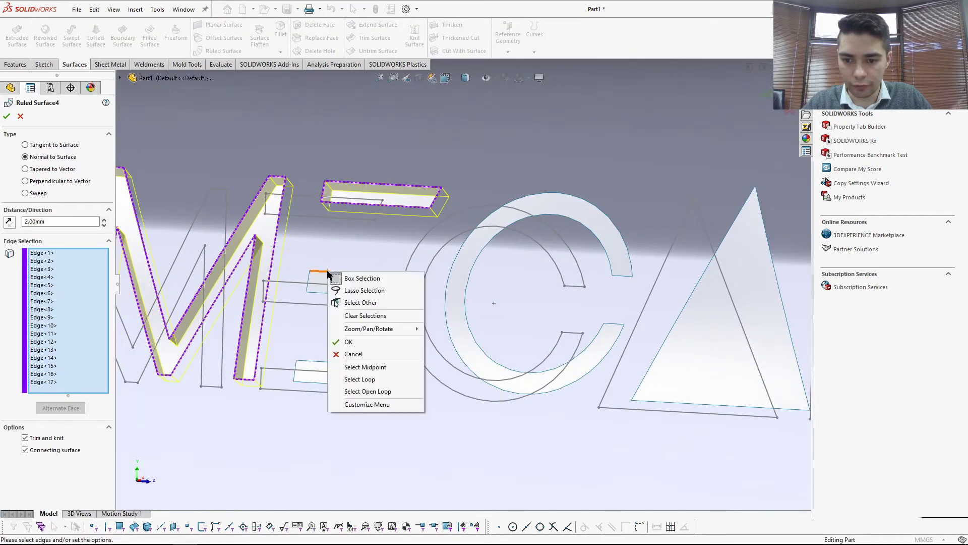
pyautogui.click(359, 391)
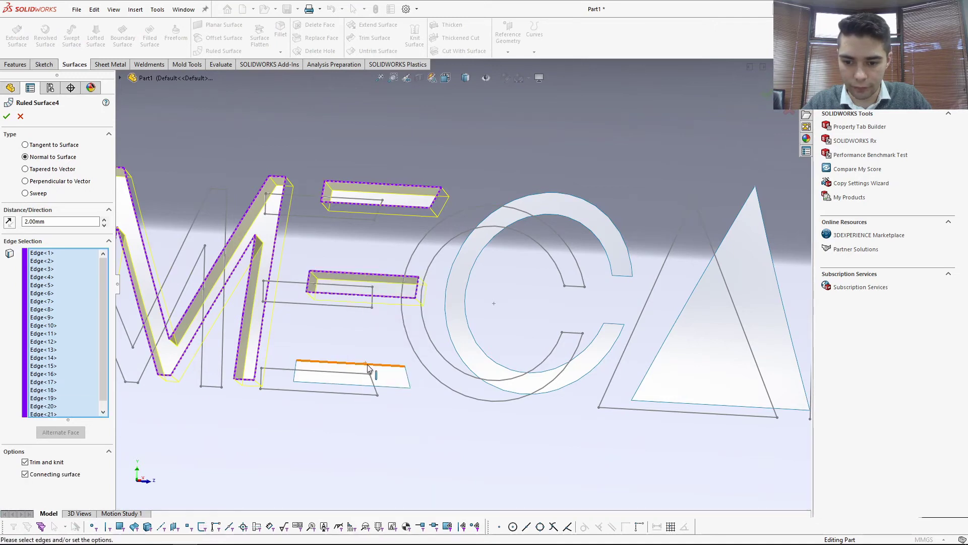
pyautogui.rightClick(348, 367)
pyautogui.click(411, 486)
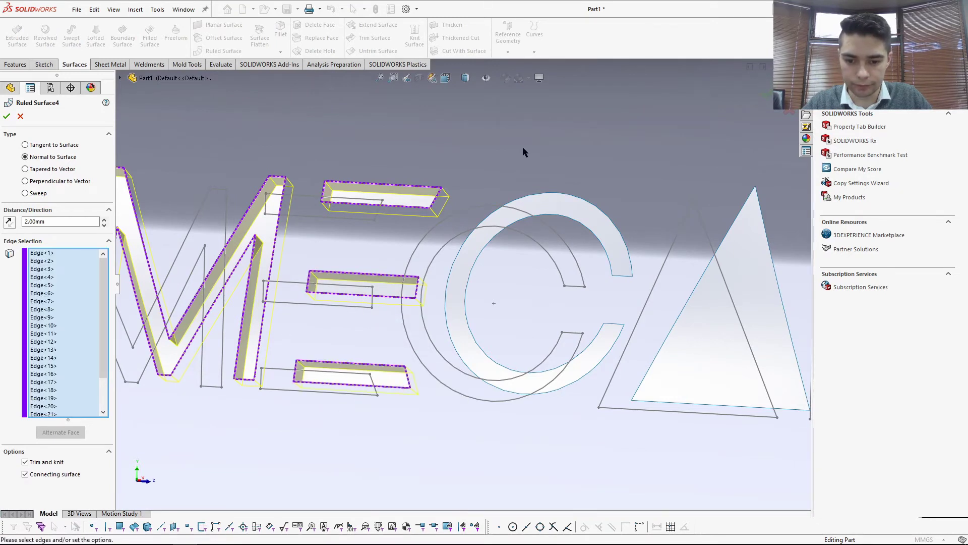
# Add the open edge loops of the C, the A and the D's outer outline to the ruled surface and accept it.
pyautogui.rightClick(582, 193)
pyautogui.click(620, 306)
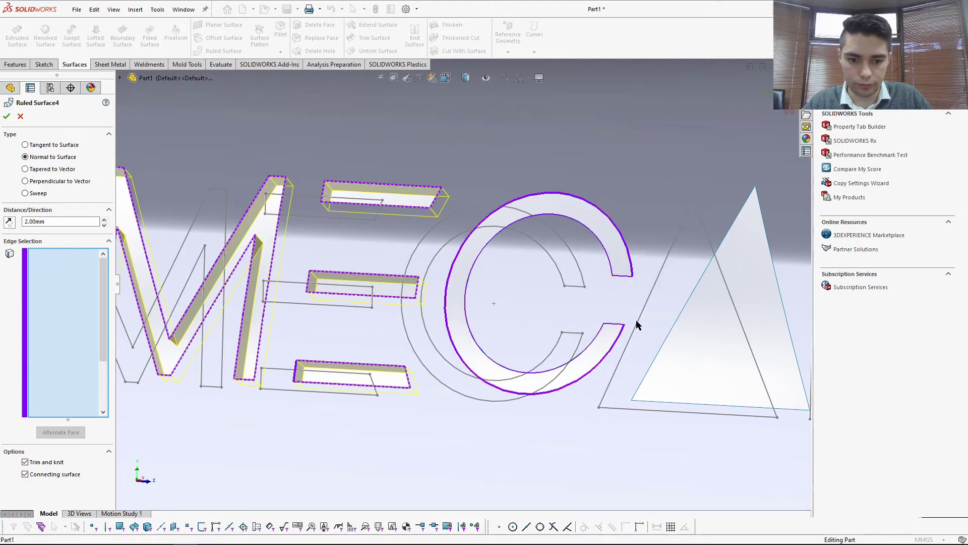
pyautogui.scroll(5, 639, 324)
pyautogui.scroll(-5, 716, 336)
pyautogui.rightClick(398, 162)
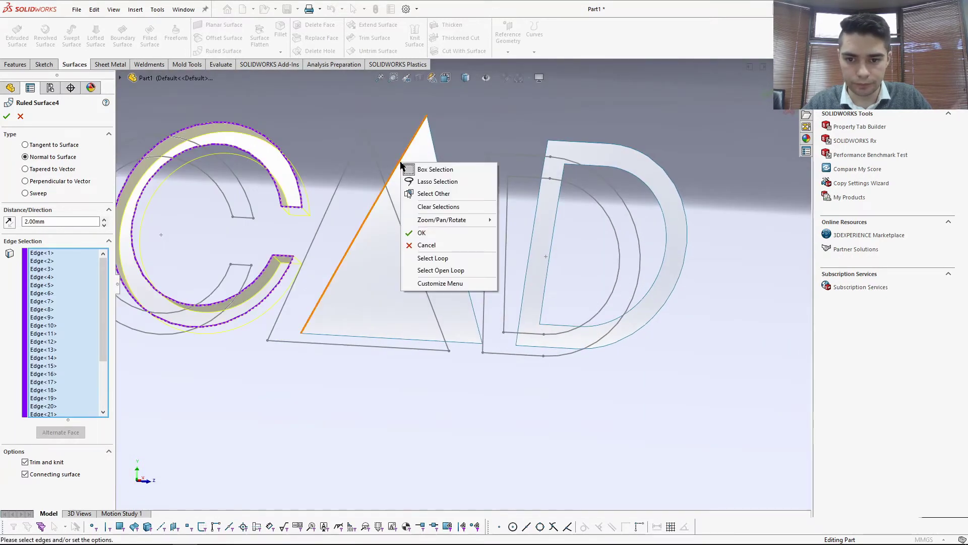
pyautogui.click(437, 273)
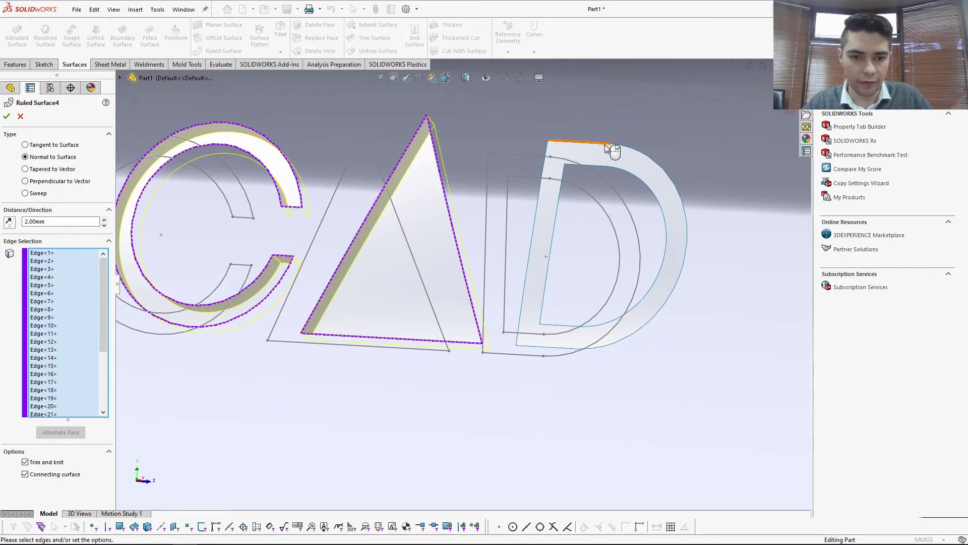
pyautogui.rightClick(641, 156)
pyautogui.click(692, 285)
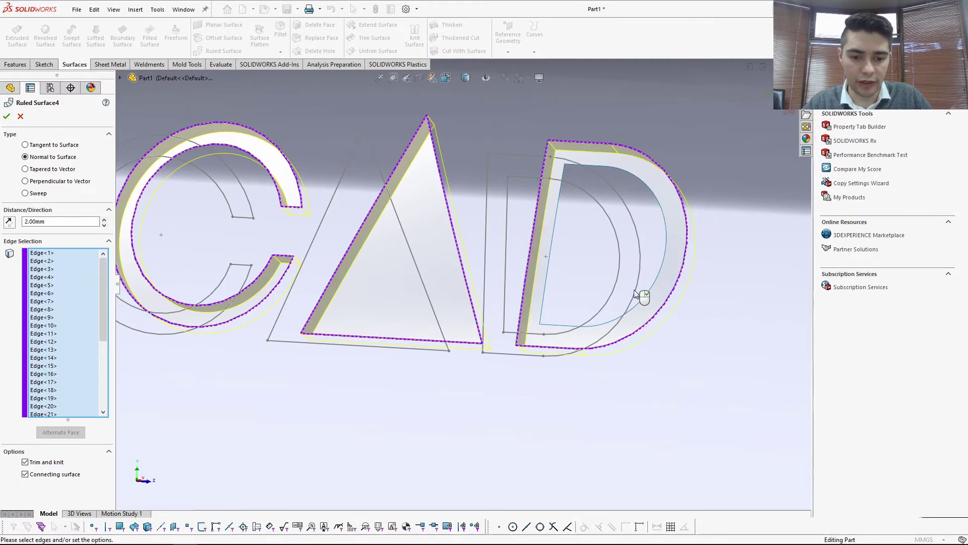
pyautogui.rightClick(648, 292)
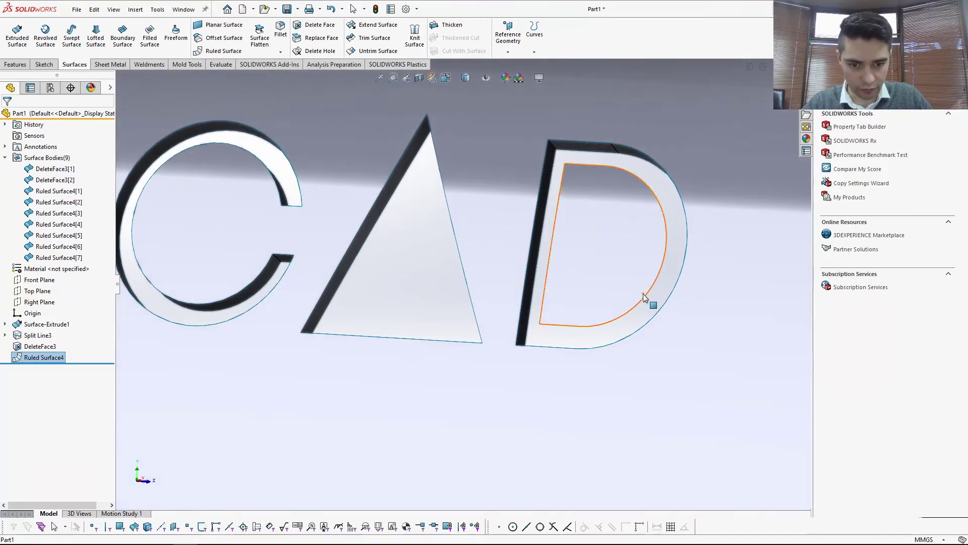
# Edit the ruled surface again to include the open loop around the D's inner island.
pyautogui.rightClick(54, 357)
pyautogui.click(59, 302)
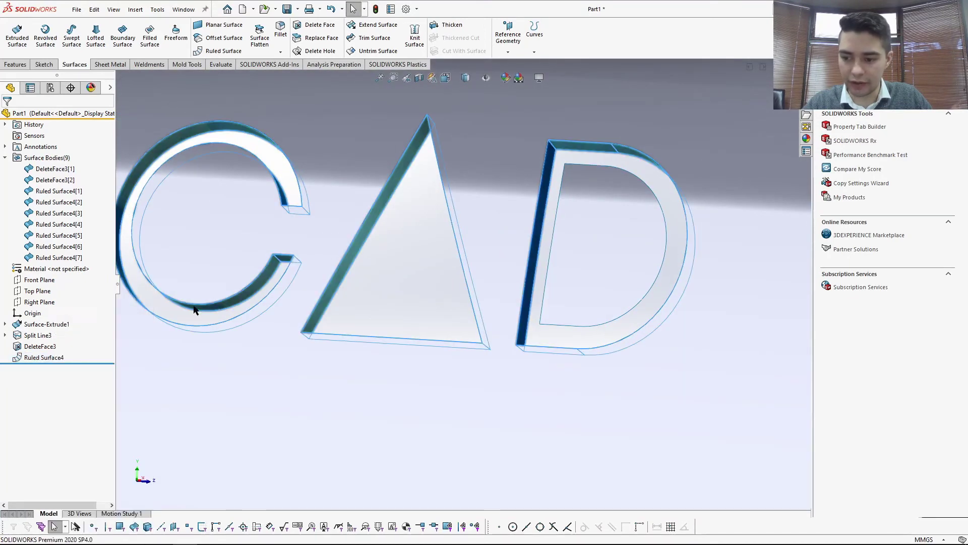
pyautogui.rightClick(648, 297)
pyautogui.click(703, 429)
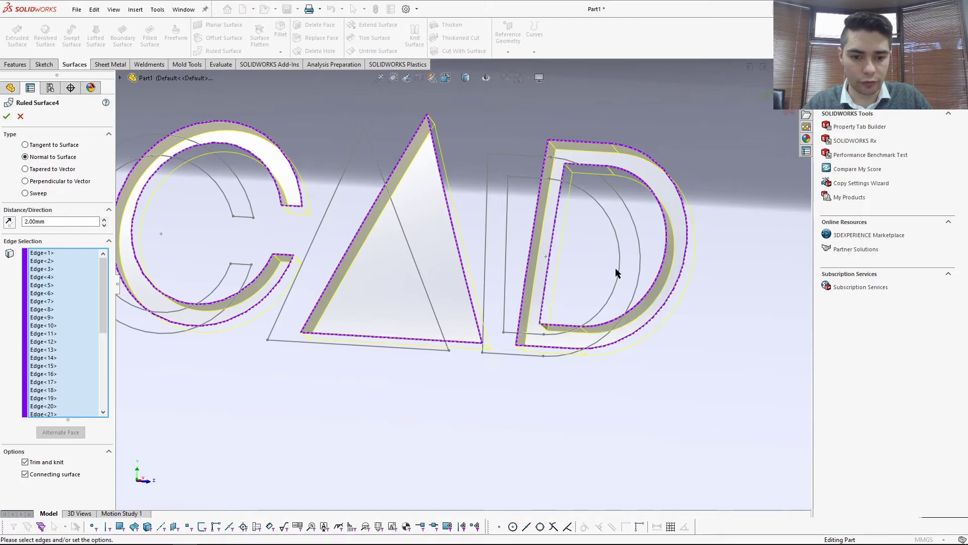
pyautogui.click(6, 118)
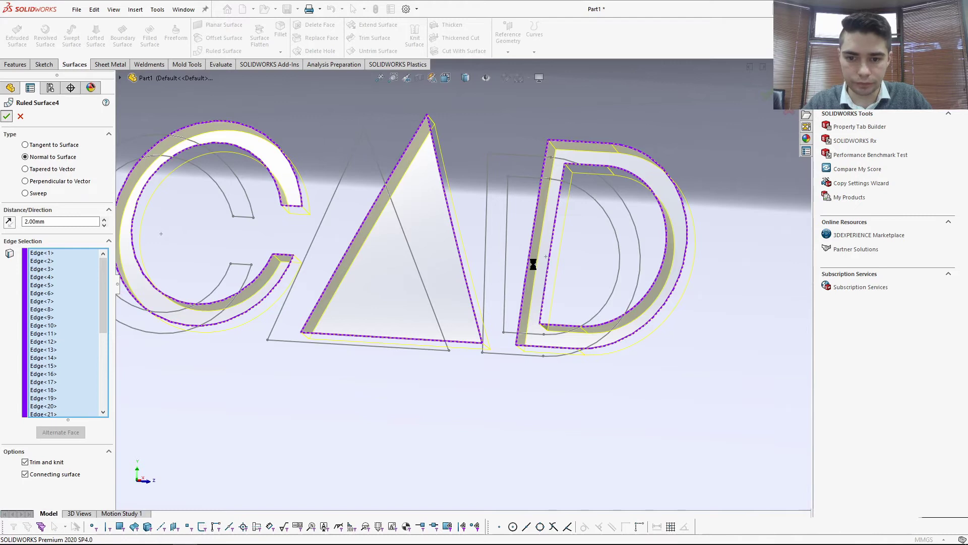
# Examine the ruled walls along all the MECAD letter edges.
pyautogui.scroll(7, 485, 266)
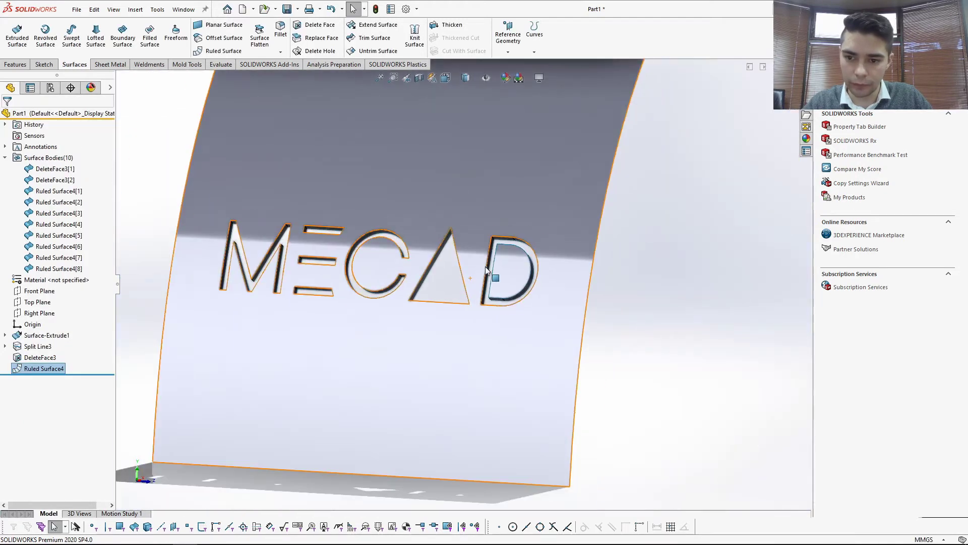
pyautogui.scroll(-4, 270, 252)
pyautogui.scroll(-2, 529, 281)
pyautogui.scroll(4, 634, 305)
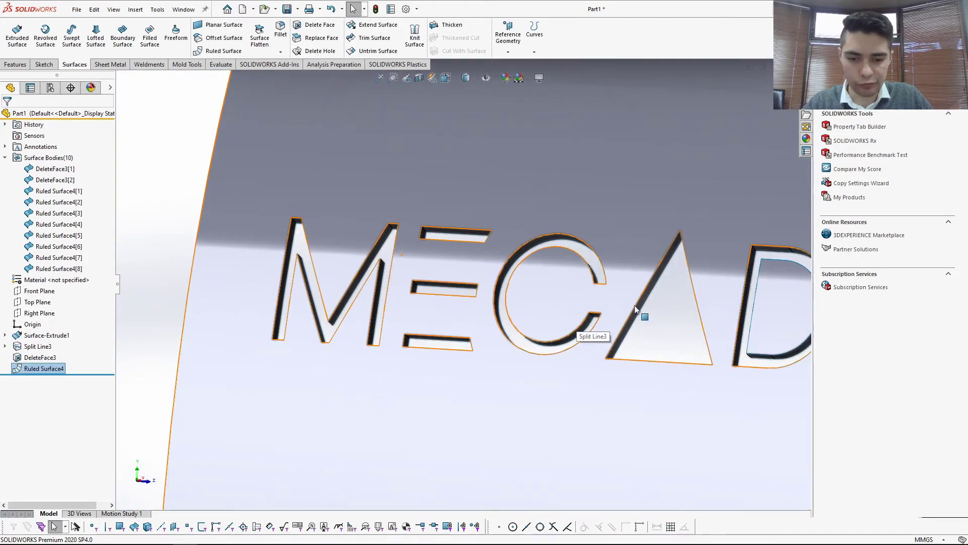
pyautogui.scroll(-4, 563, 301)
pyautogui.scroll(1, 554, 313)
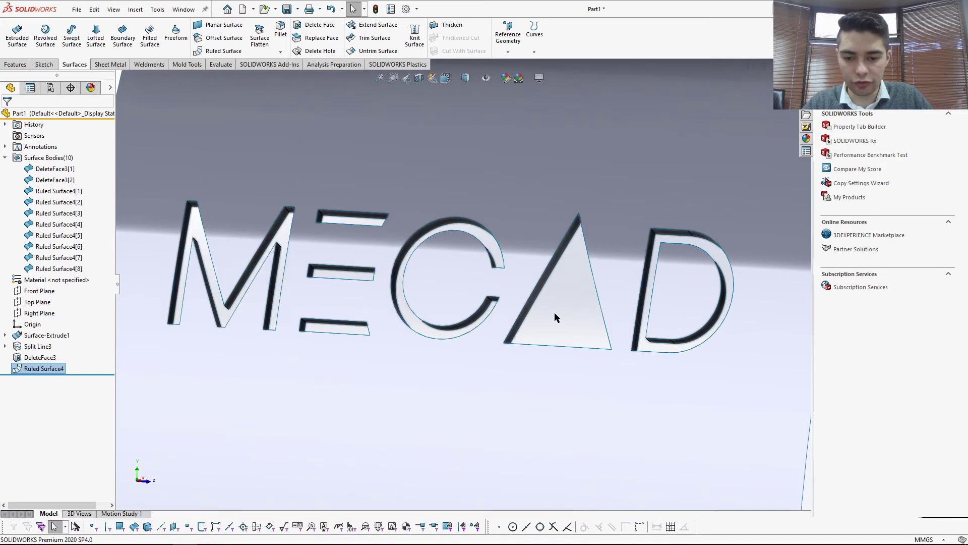
pyautogui.scroll(4, 554, 313)
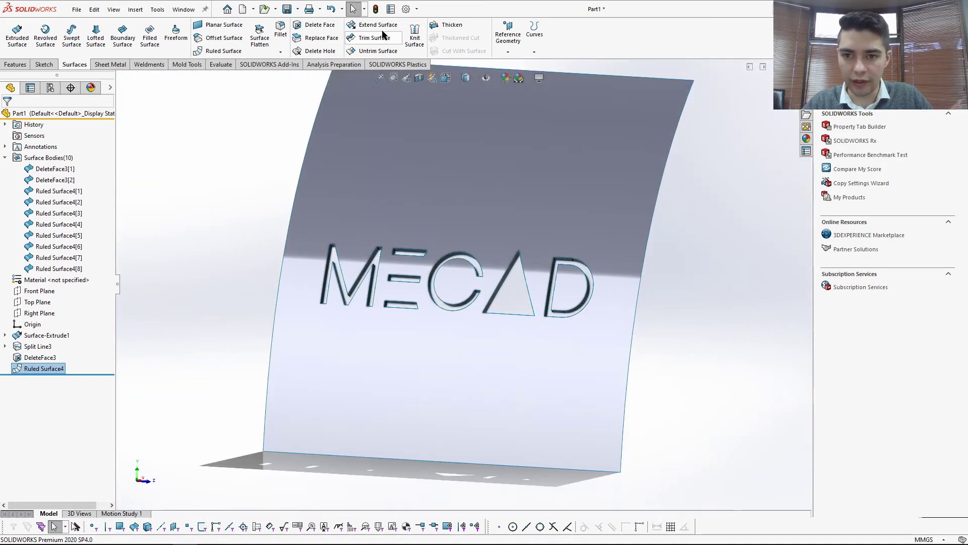
pyautogui.click(415, 36)
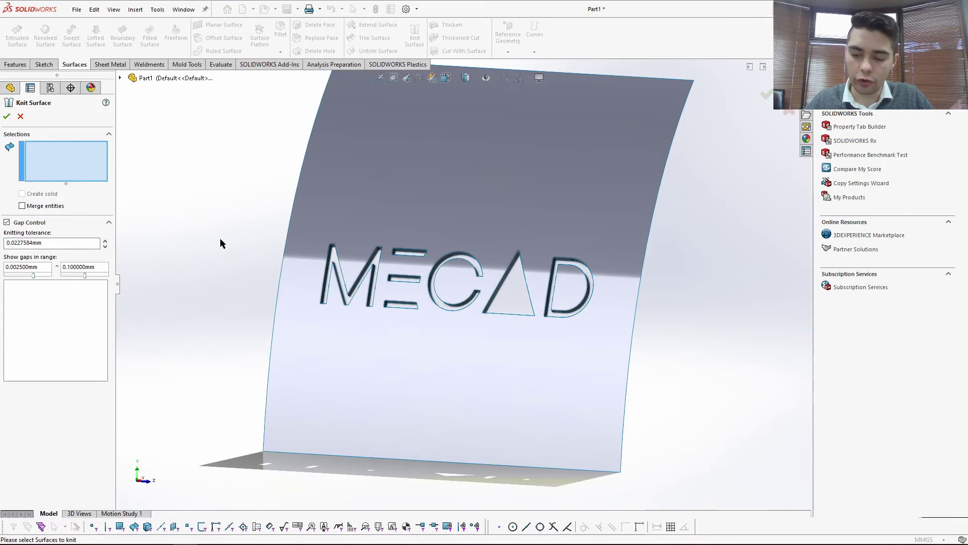
pyautogui.hotkey('ctrl', 'a')
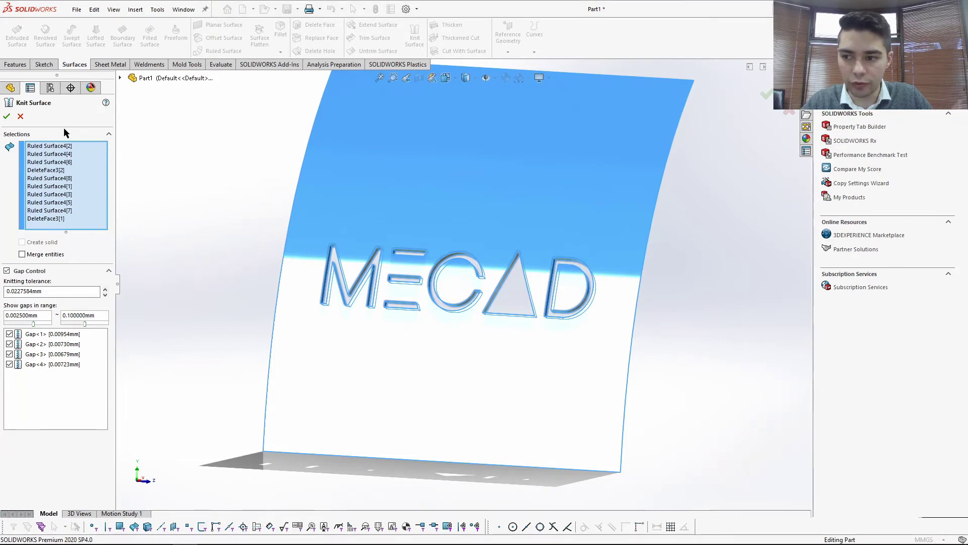
pyautogui.click(19, 117)
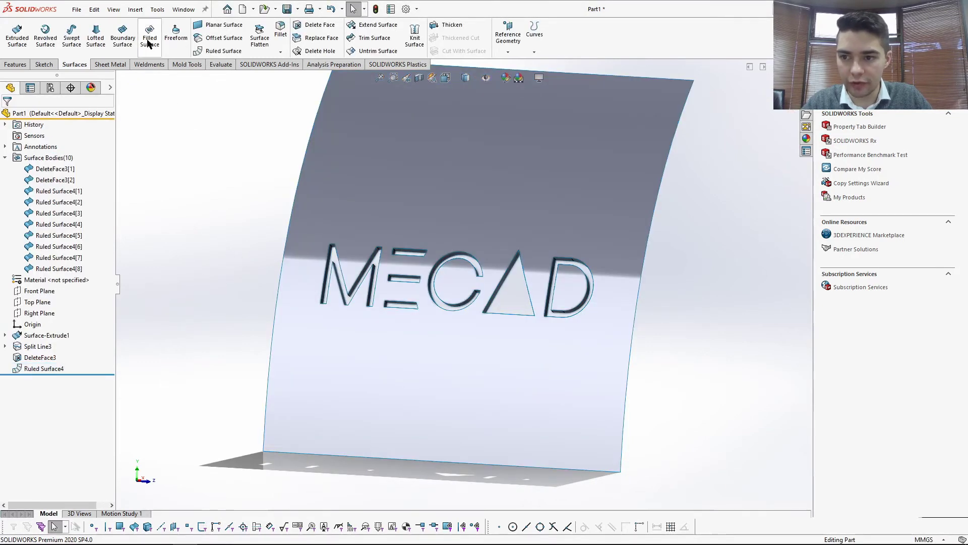
# Start a filled surface with the open loop of far edges on the M's ruled walls as the patch boundary.
pyautogui.scroll(-3, 349, 370)
pyautogui.scroll(-1, 461, 261)
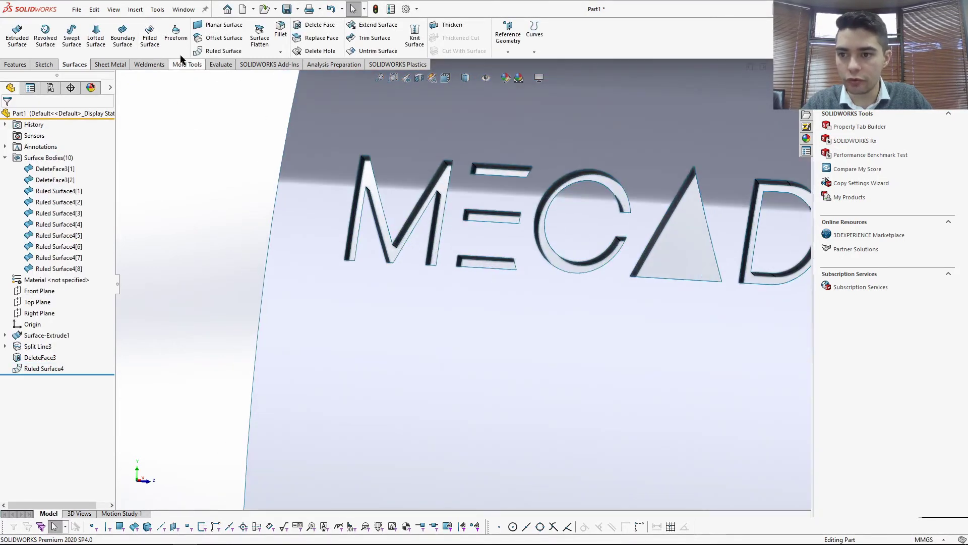
pyautogui.click(150, 38)
pyautogui.scroll(-2, 449, 188)
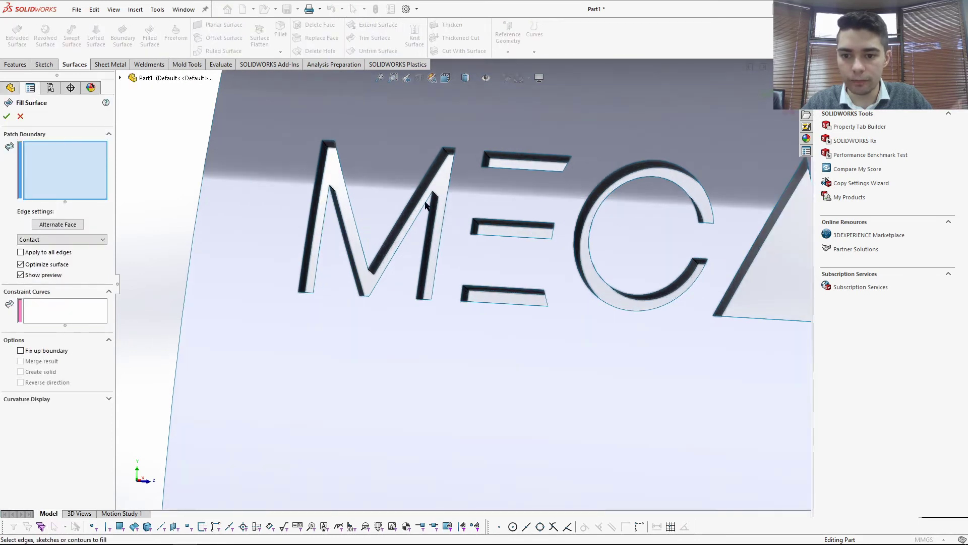
pyautogui.click(322, 177)
pyautogui.moveTo(333, 170); pyautogui.dragTo(352, 168, button='middle')
pyautogui.scroll(-2, 335, 162)
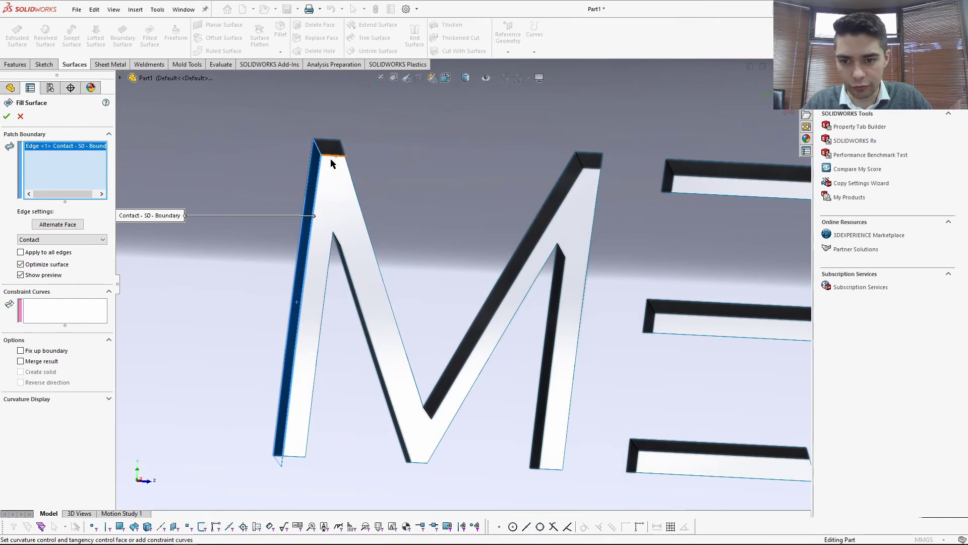
pyautogui.click(333, 160)
pyautogui.moveTo(332, 160); pyautogui.dragTo(341, 201, button='middle')
pyautogui.rightClick(350, 205)
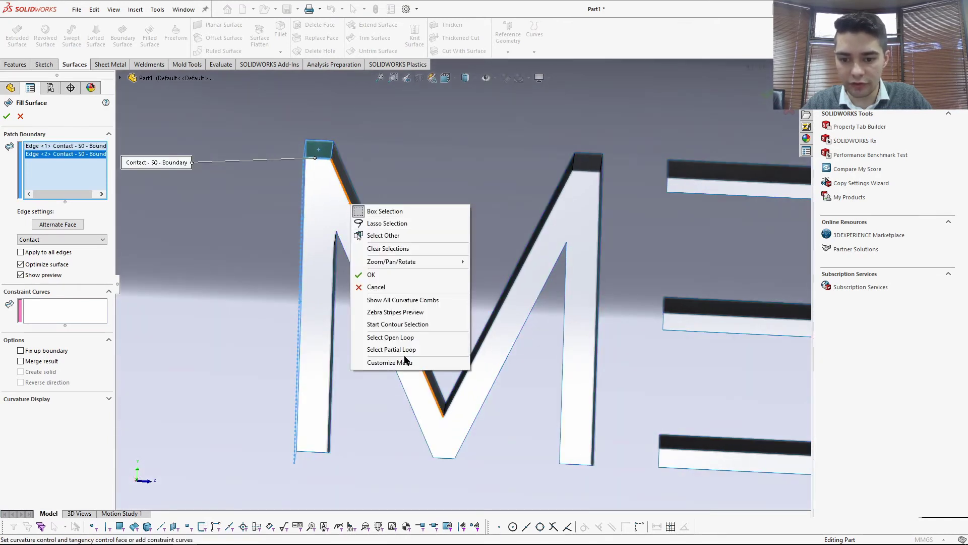
pyautogui.click(402, 337)
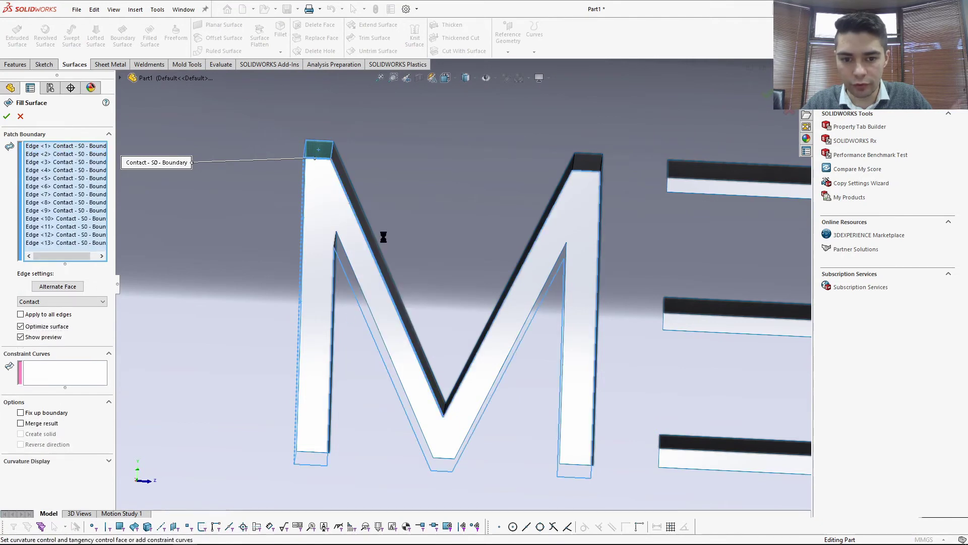
# Create the M's fill with contact applied to all edges, the boundary fixed up and the result merged.
pyautogui.scroll(5, 511, 307)
pyautogui.scroll(-4, 417, 264)
pyautogui.moveTo(417, 264); pyautogui.dragTo(353, 259, button='middle')
pyautogui.click(26, 314)
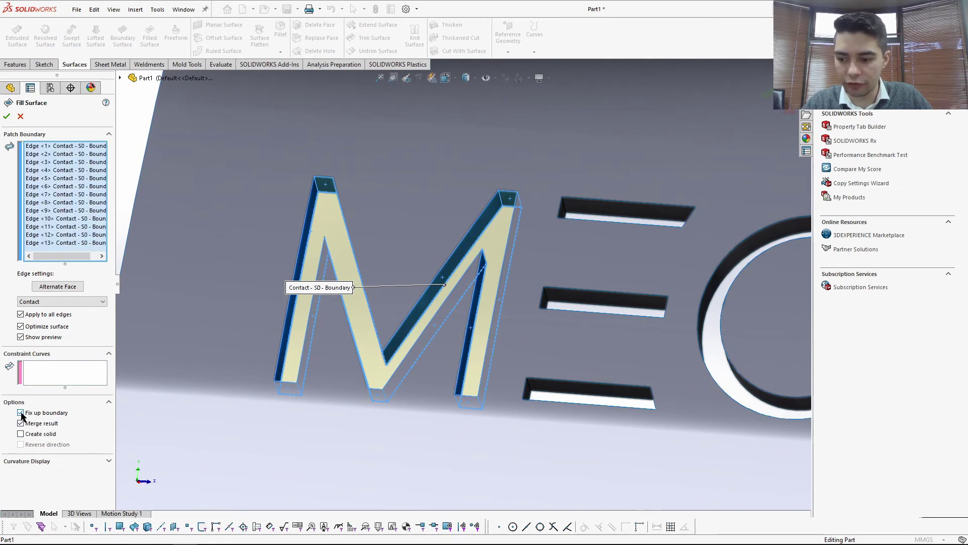
pyautogui.click(6, 118)
# Create a filled surface across the open loop of far wall edges of the E's top bar.
pyautogui.scroll(3, 486, 308)
pyautogui.scroll(-2, 477, 300)
pyautogui.scroll(3, 410, 276)
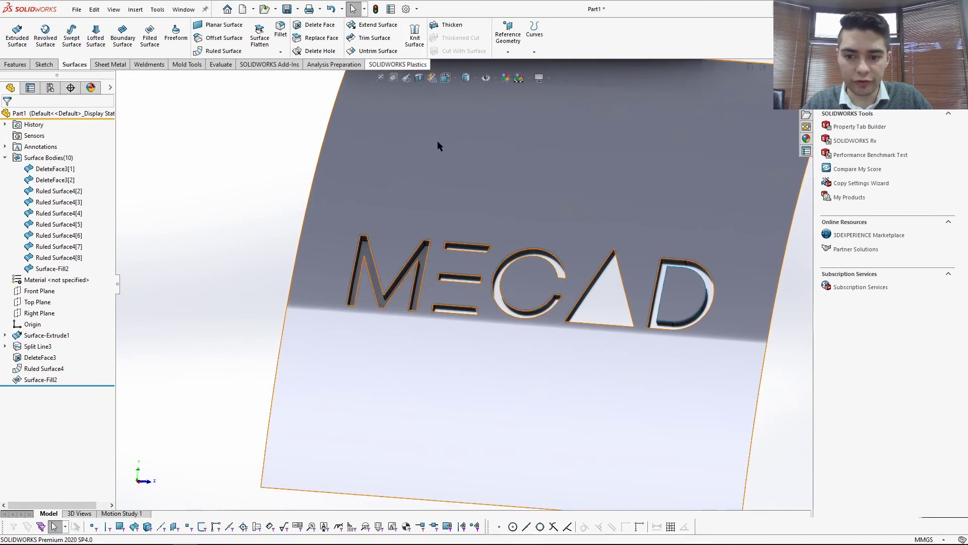
pyautogui.scroll(-1, 371, 255)
pyautogui.rightClick(387, 244)
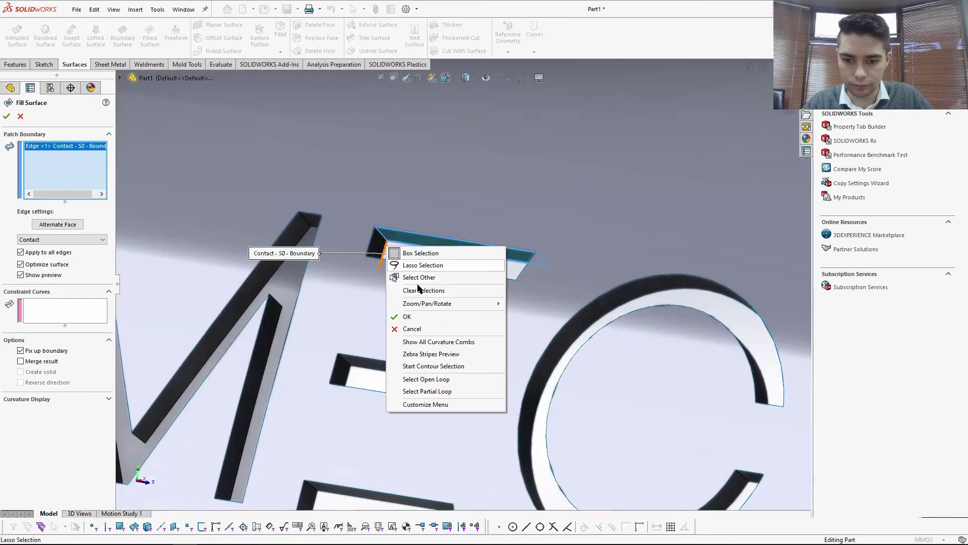
pyautogui.click(419, 379)
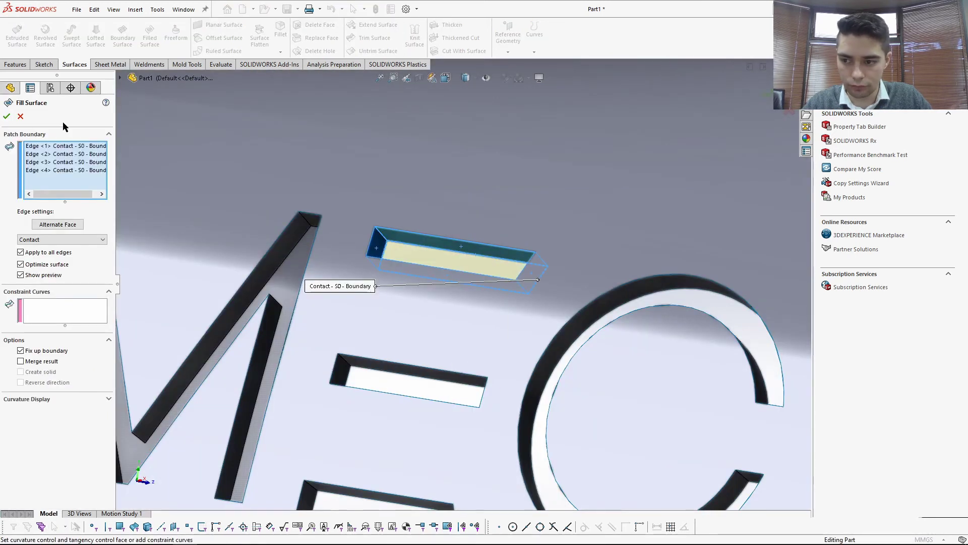
pyautogui.click(7, 116)
# Create a filled surface across the open loop of far wall edges of the E's middle bar.
pyautogui.click(149, 35)
pyautogui.rightClick(397, 374)
pyautogui.click(454, 519)
pyautogui.keyDown('ctrl'); pyautogui.moveTo(340, 495); pyautogui.dragTo(442, 261, button='middle'); pyautogui.keyUp('ctrl')
pyautogui.scroll(1, 442, 260)
pyautogui.click(6, 116)
# Create a filled surface across the open loop of far wall edges of the E's bottom bar.
pyautogui.click(149, 35)
pyautogui.rightClick(470, 265)
pyautogui.rightClick(459, 266)
pyautogui.rightClick(445, 261)
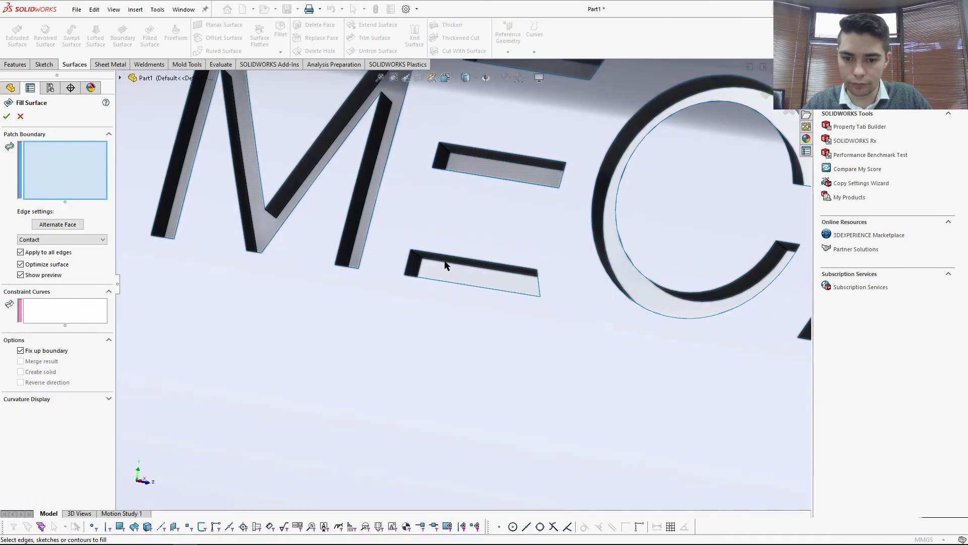
pyautogui.click(424, 260)
pyautogui.rightClick(420, 263)
pyautogui.click(454, 406)
pyautogui.keyDown('ctrl'); pyautogui.moveTo(453, 407); pyautogui.dragTo(91, 500, button='middle'); pyautogui.keyUp('ctrl')
pyautogui.click(7, 116)
# Close the floor of the C with a filled surface bounded by its walls' open edge loop.
pyautogui.click(152, 43)
pyautogui.rightClick(388, 180)
pyautogui.click(424, 314)
pyautogui.click(6, 116)
# Close the floor of the A with a filled surface bounded by its walls' open edge loop.
pyautogui.click(149, 35)
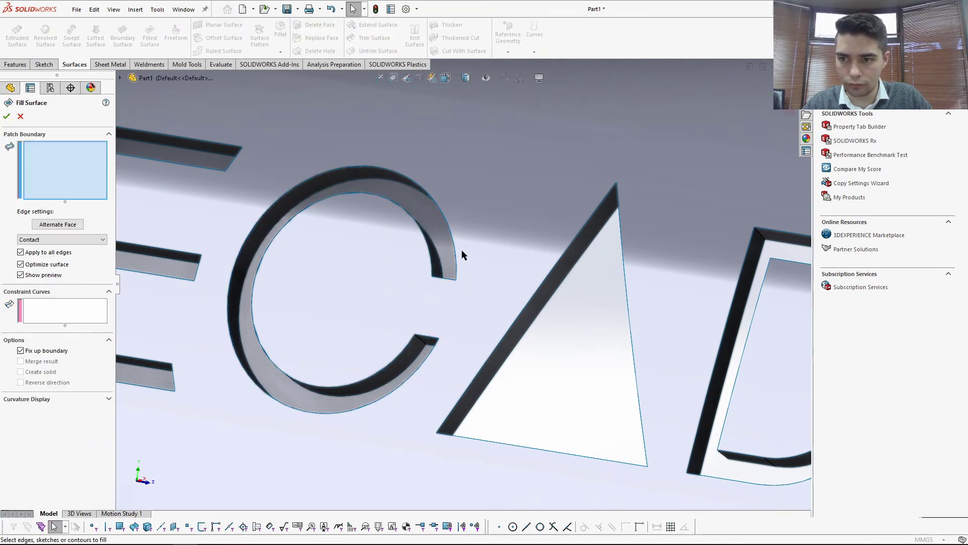
pyautogui.scroll(-1, 554, 295)
pyautogui.rightClick(462, 274)
pyautogui.click(500, 406)
pyautogui.click(7, 116)
# Fill the floor between the D's outer and inner wall loops, with the boundary fixed up and the result merged.
pyautogui.click(147, 39)
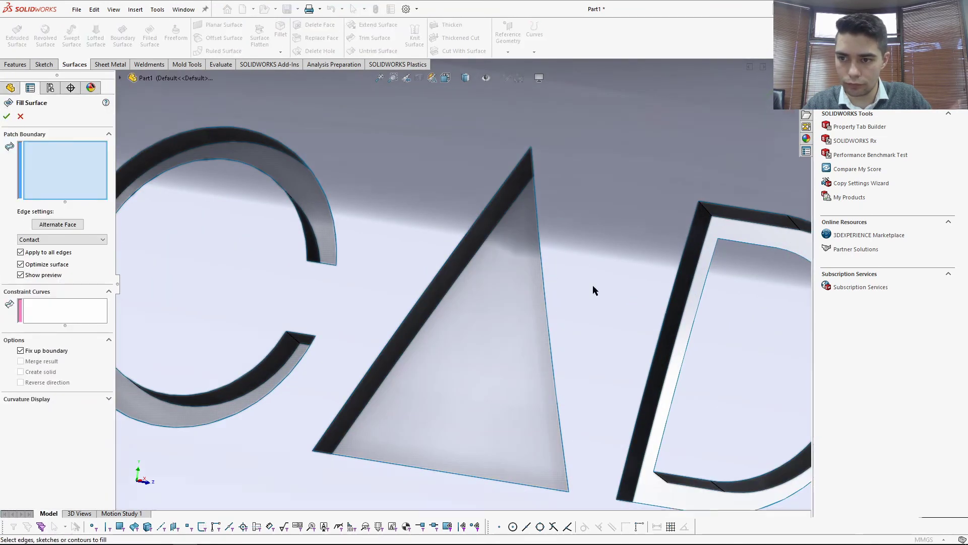
pyautogui.keyDown('ctrl'); pyautogui.moveTo(593, 290); pyautogui.dragTo(400, 304, button='middle'); pyautogui.keyUp('ctrl')
pyautogui.rightClick(545, 222)
pyautogui.click(580, 347)
pyautogui.rightClick(462, 398)
pyautogui.click(567, 372)
pyautogui.click(8, 117)
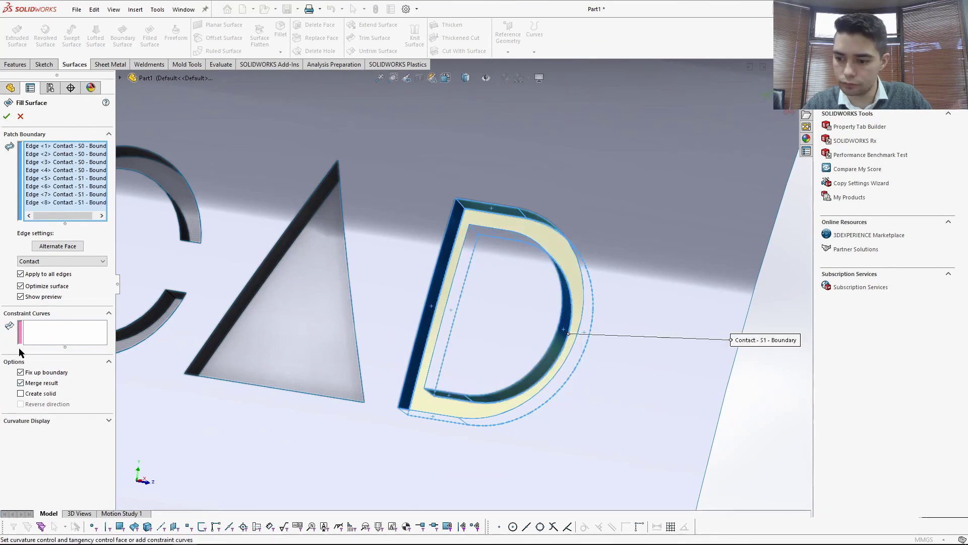
# Knit all the surface bodies together with entities merged, and check the extent of the knitted body.
pyautogui.scroll(5, 500, 321)
pyautogui.moveTo(258, 154); pyautogui.dragTo(286, 209, button='middle')
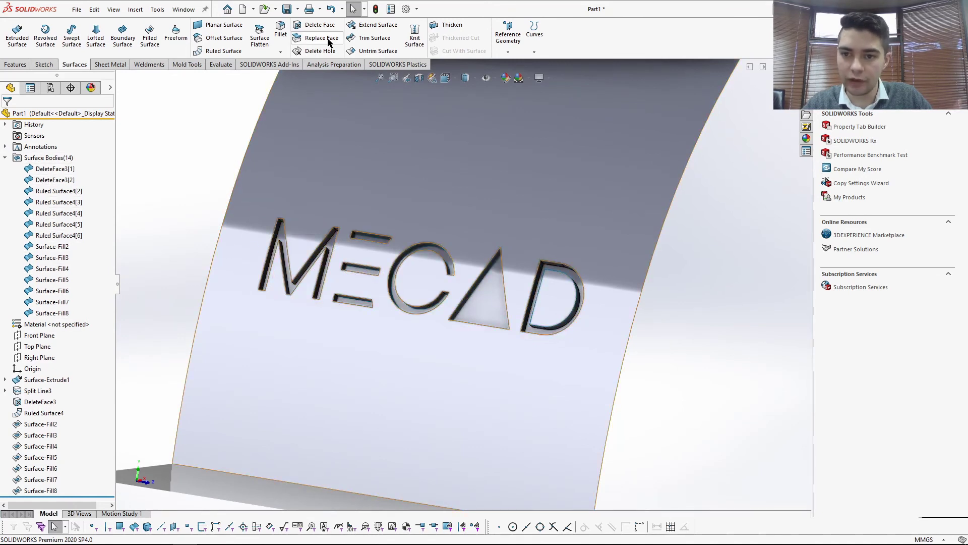
pyautogui.click(415, 36)
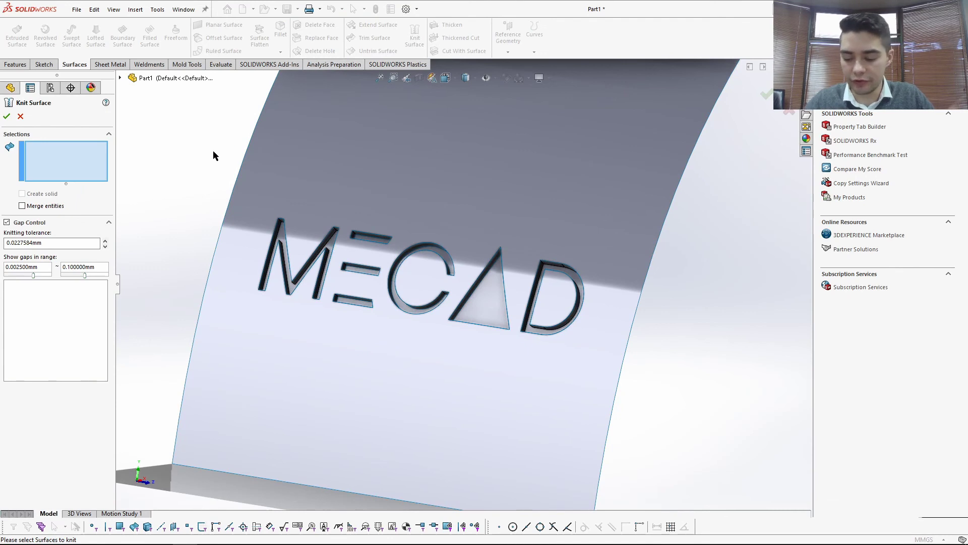
pyautogui.hotkey('ctrl', 'a')
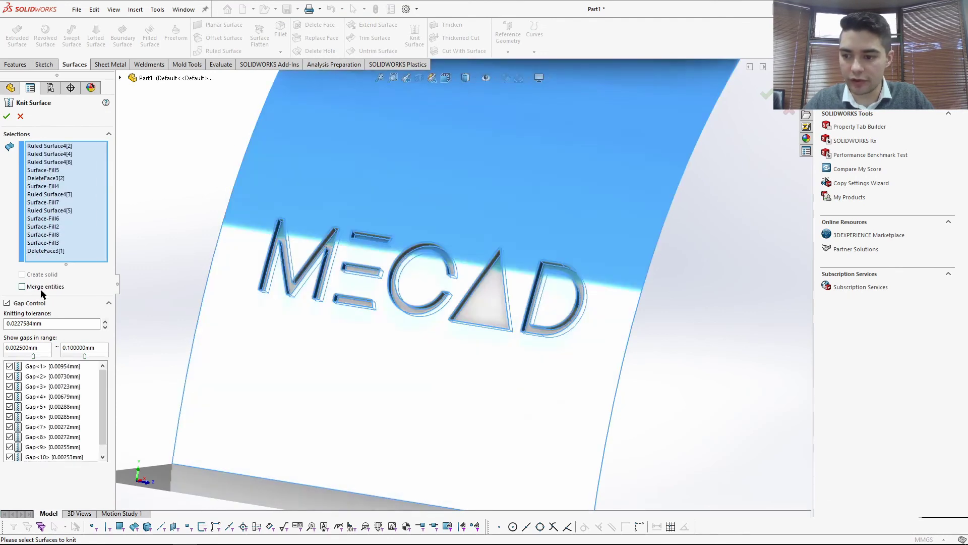
pyautogui.click(22, 286)
pyautogui.click(7, 116)
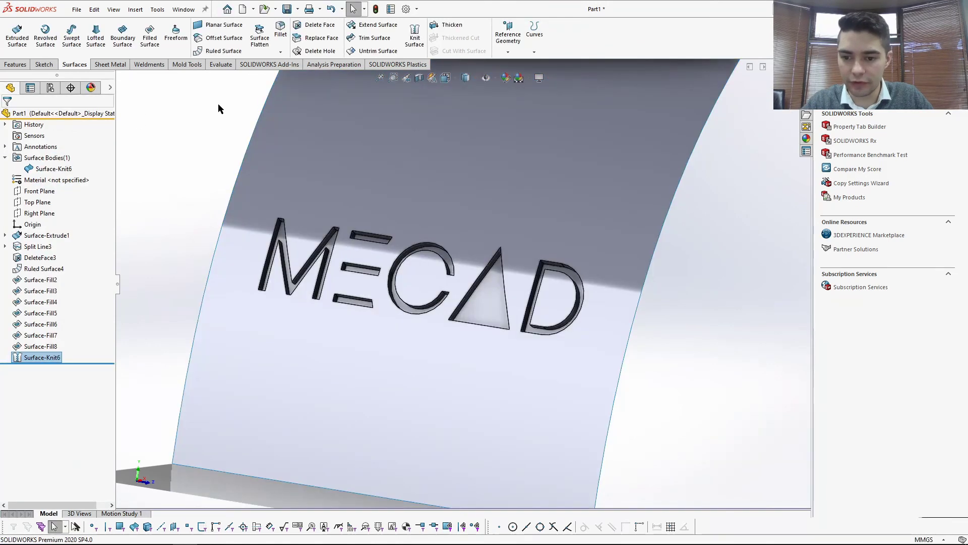
pyautogui.click(218, 104)
pyautogui.moveTo(273, 242); pyautogui.dragTo(297, 211, button='middle')
pyautogui.click(50, 171)
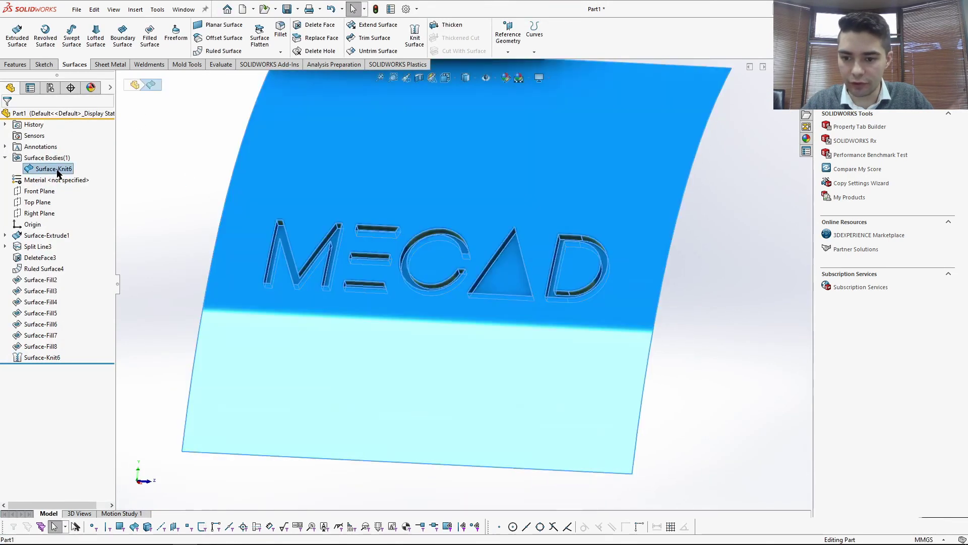
pyautogui.click(182, 233)
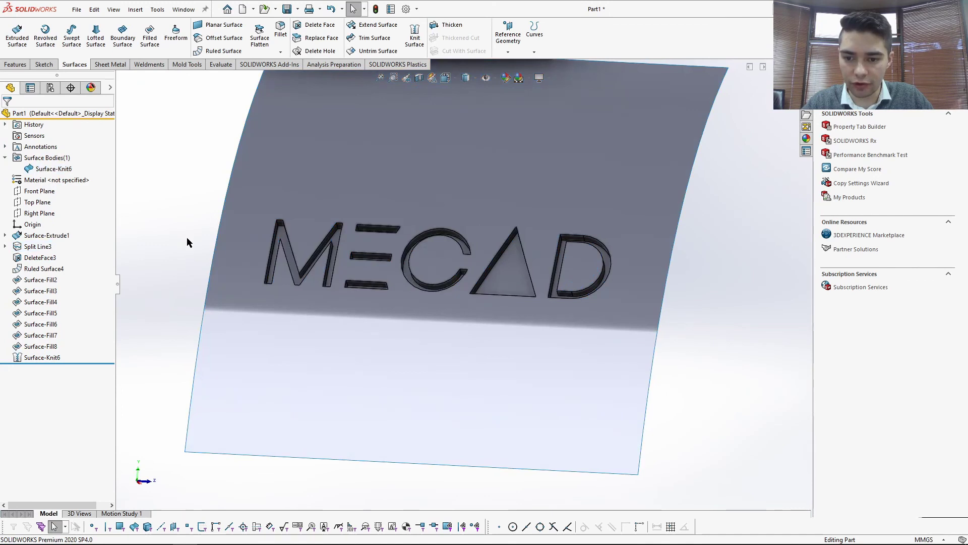